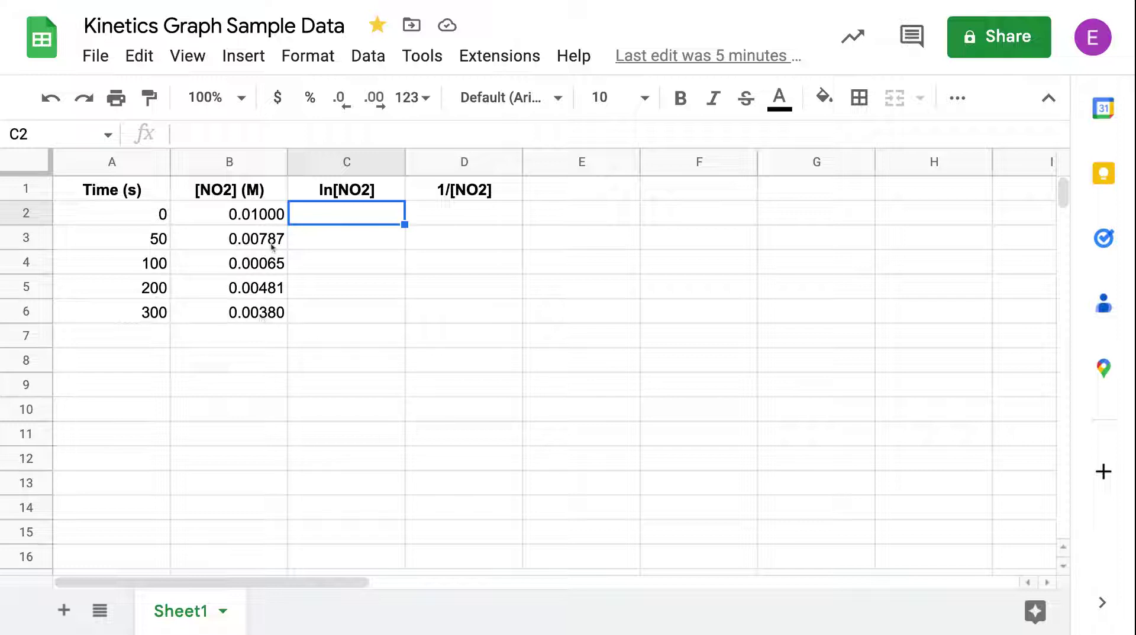
Enter 0.01000 in cell C2 under the ln[NO2] header.
{"action": "left_click", "coordinate": [273, 216]}
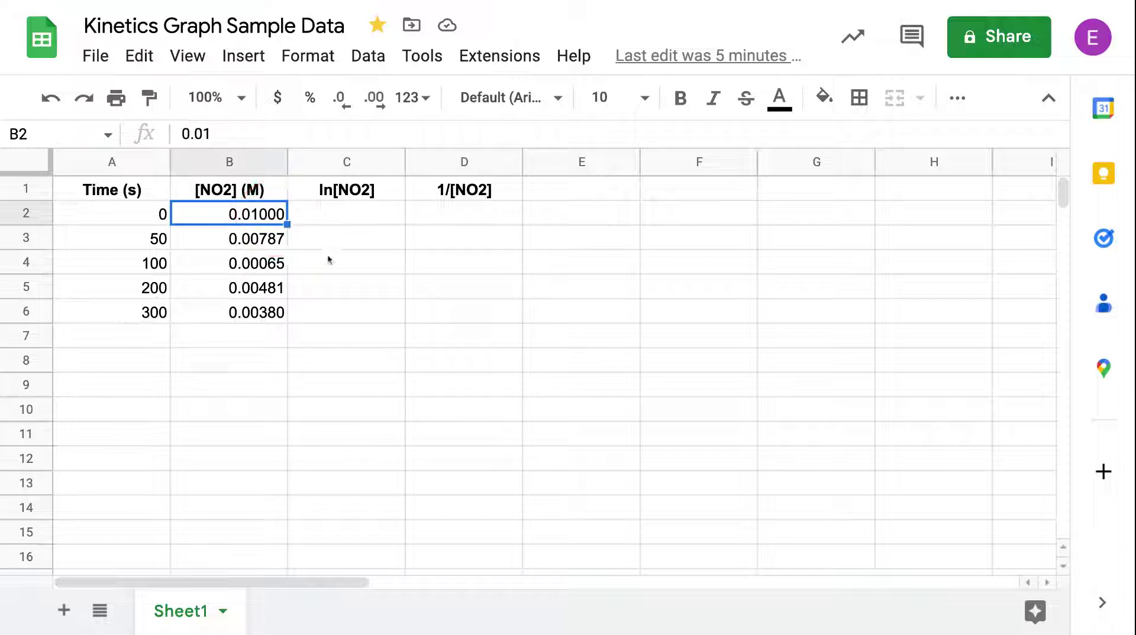
{"action": "left_click", "coordinate": [350, 223]}
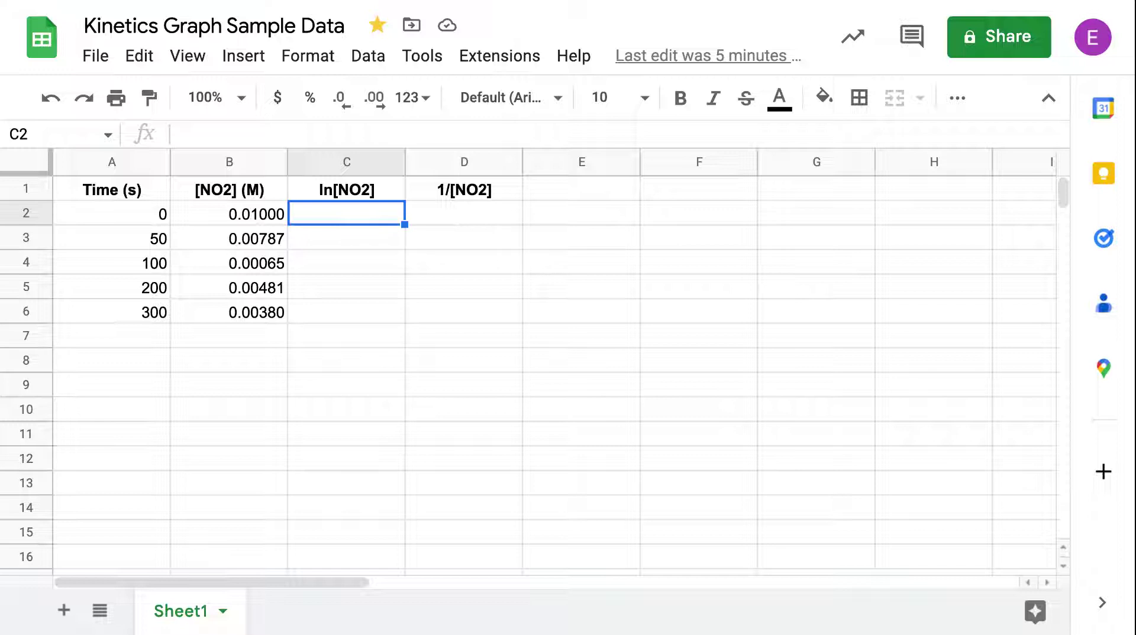
{"action": "type", "text": "0"}
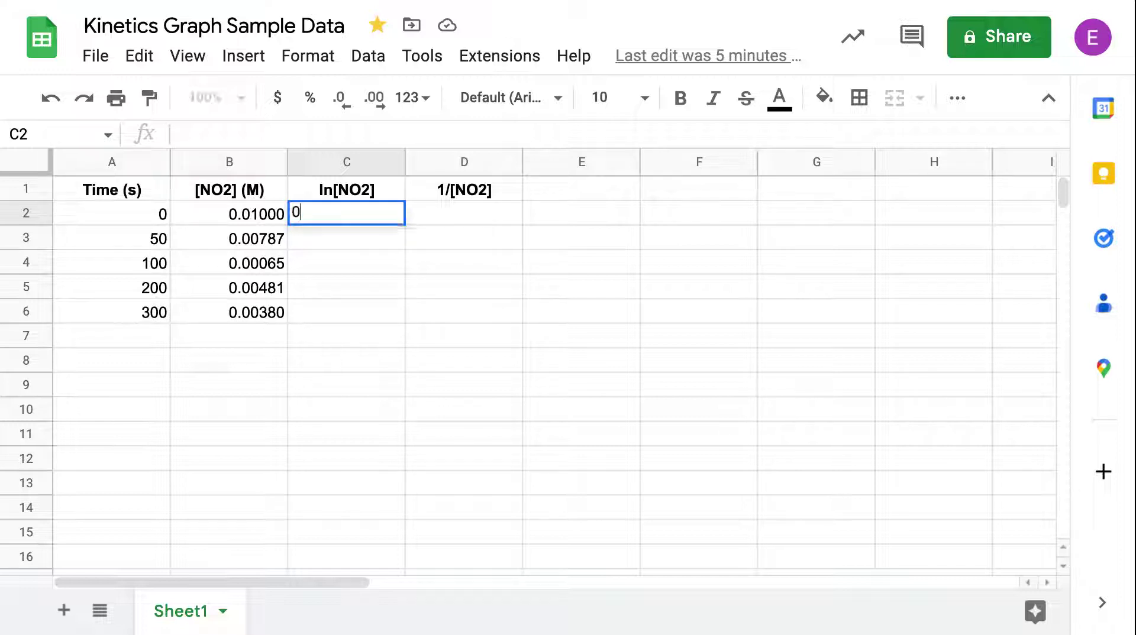
{"action": "type", "text": ".01000"}
{"action": "key", "text": "Return"}
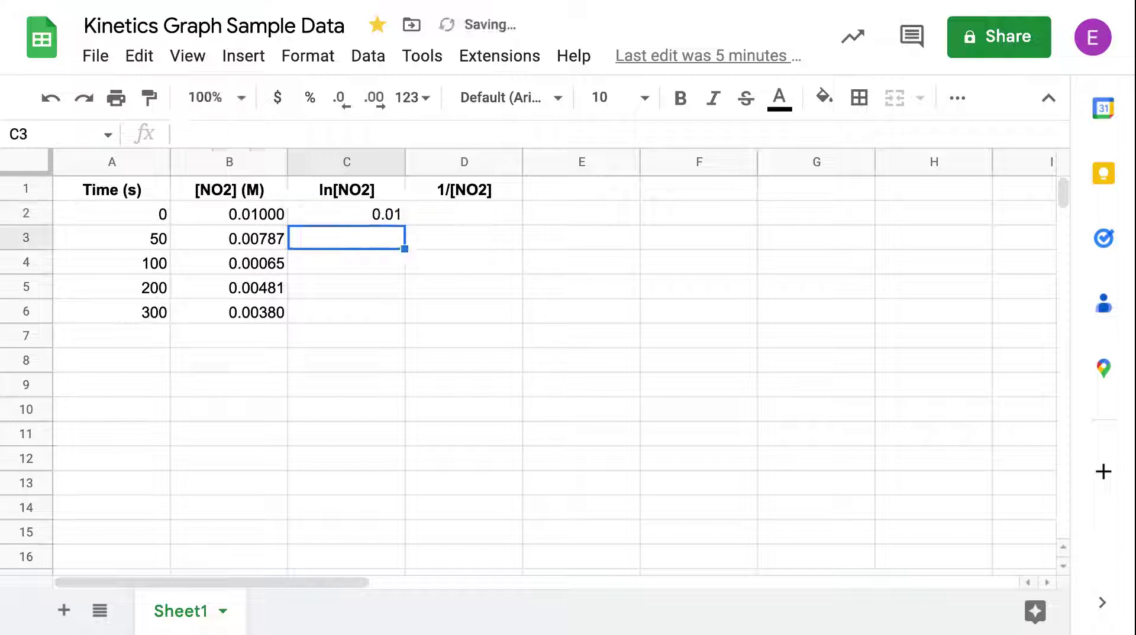
Format cell C2 to display five decimal places and clear its contents.
{"action": "left_click", "coordinate": [367, 220]}
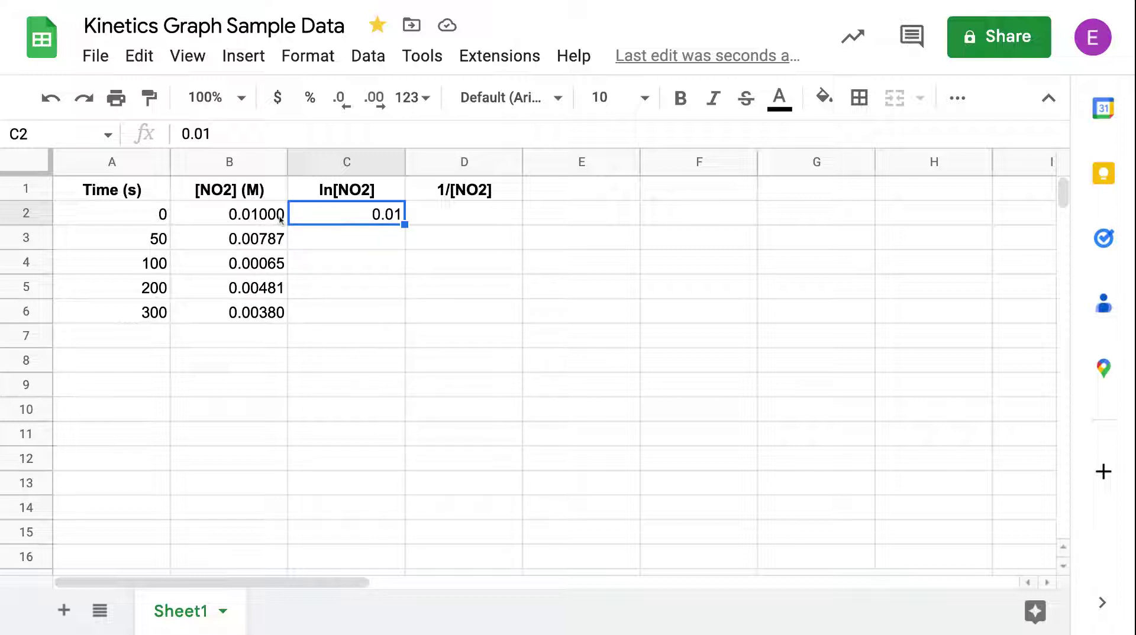
{"action": "left_click", "coordinate": [374, 98]}
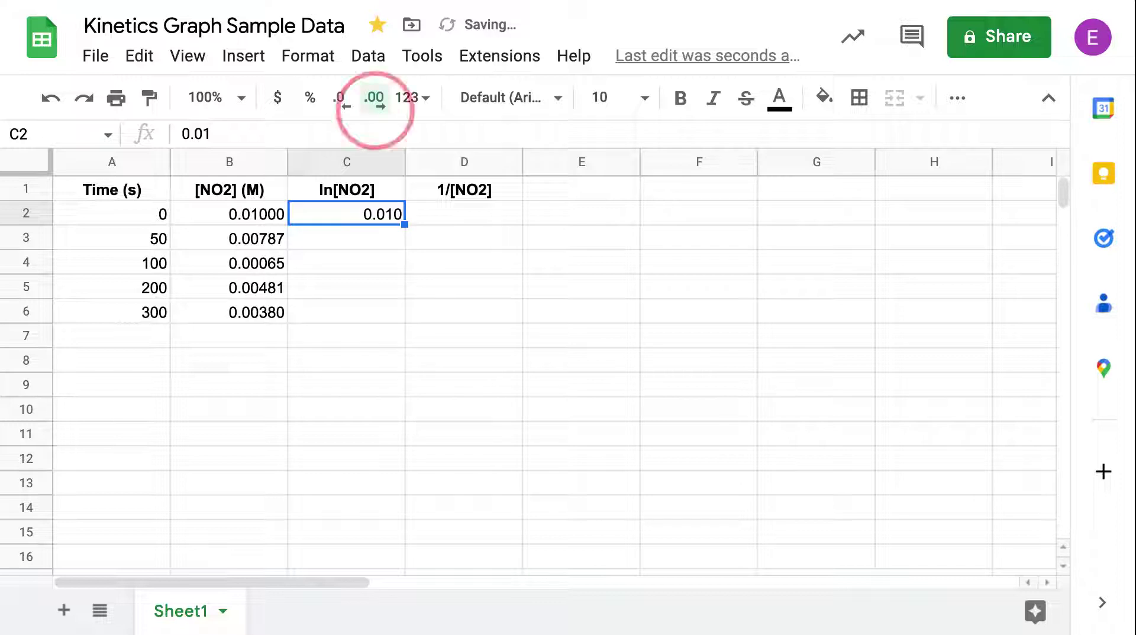
{"action": "left_click", "coordinate": [374, 99]}
{"action": "left_click", "coordinate": [375, 98]}
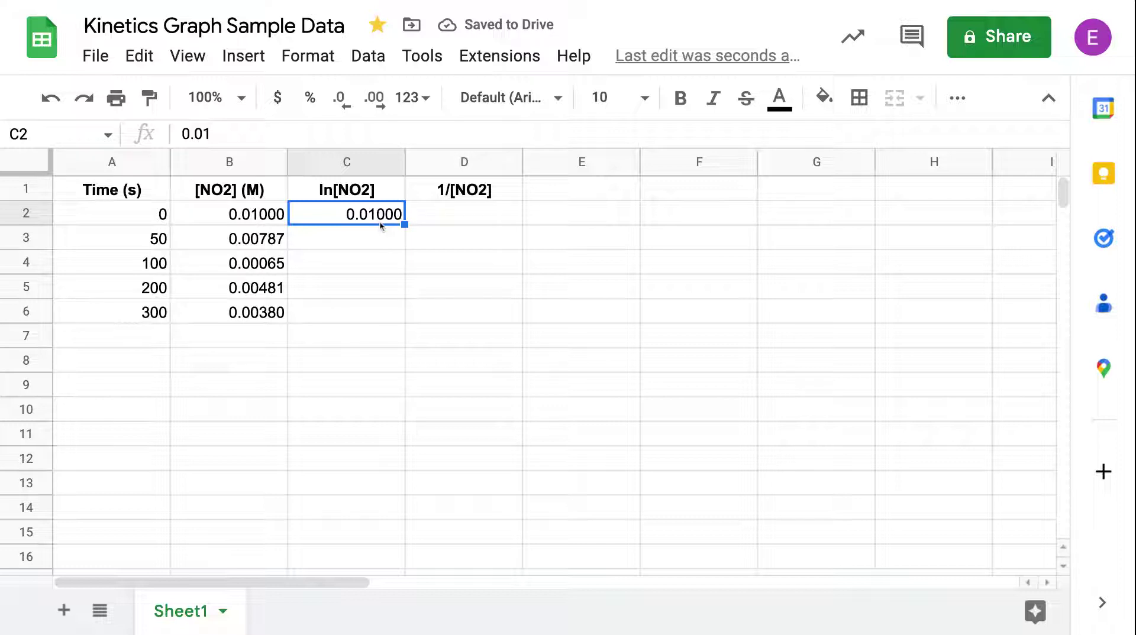
{"action": "key", "text": "Delete"}
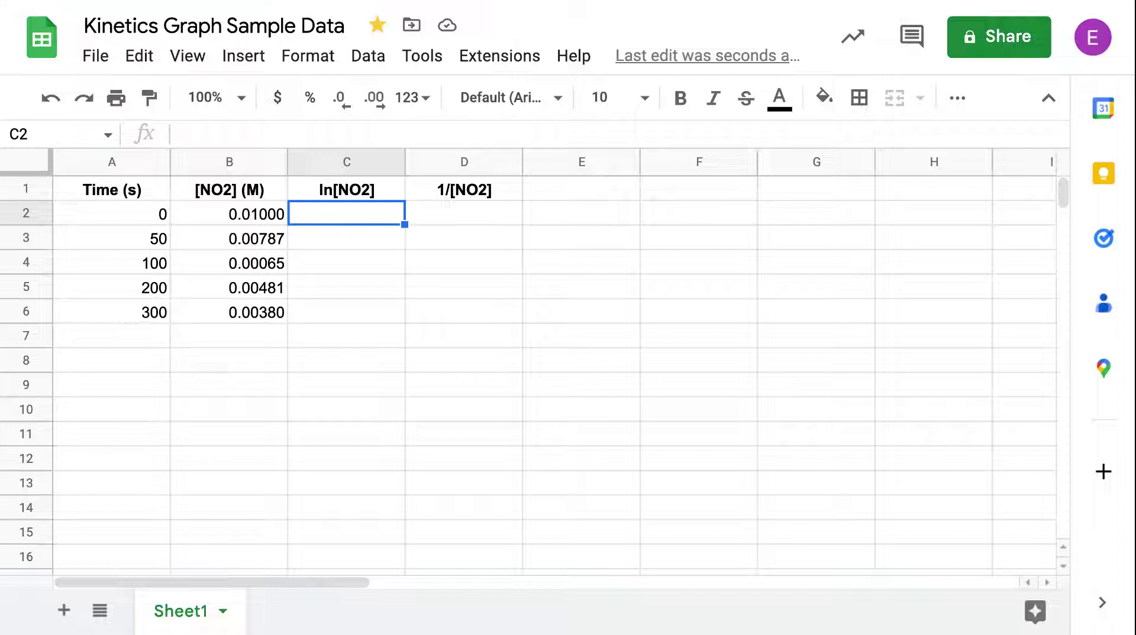
{"action": "type", "text": "="}
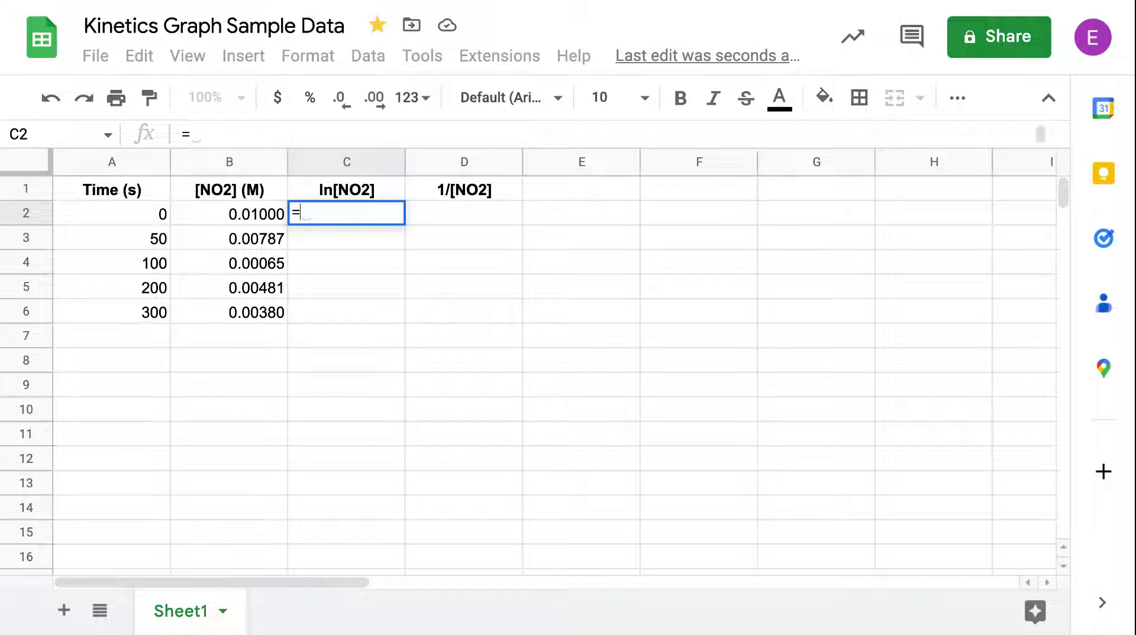
{"action": "type", "text": "ln"}
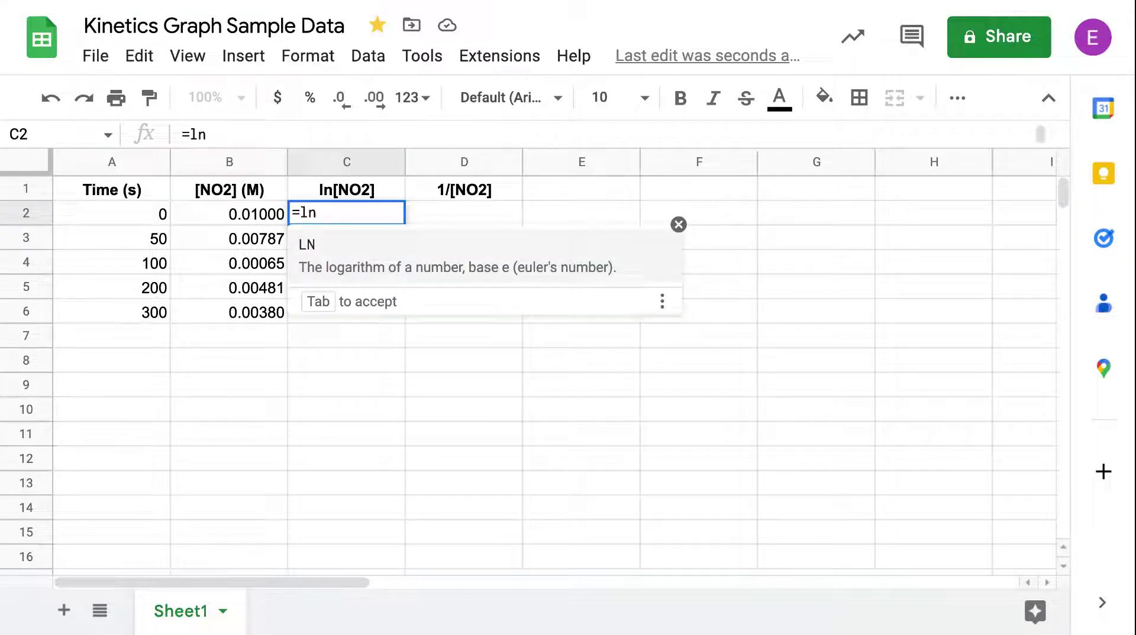
{"action": "left_click", "coordinate": [265, 222]}
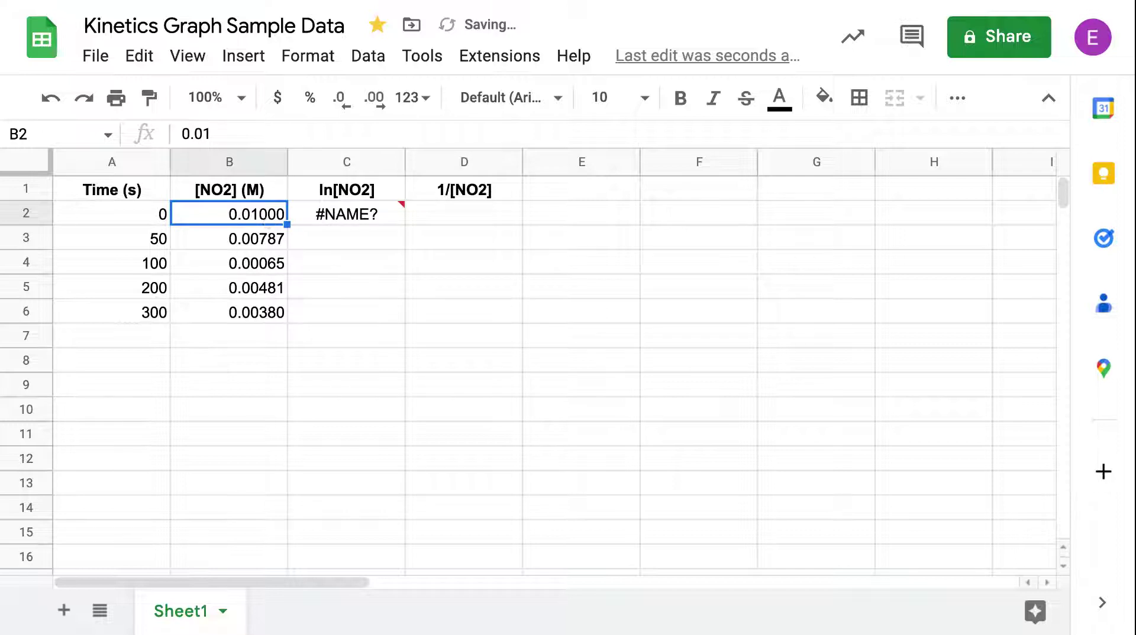
{"action": "key", "text": "Return"}
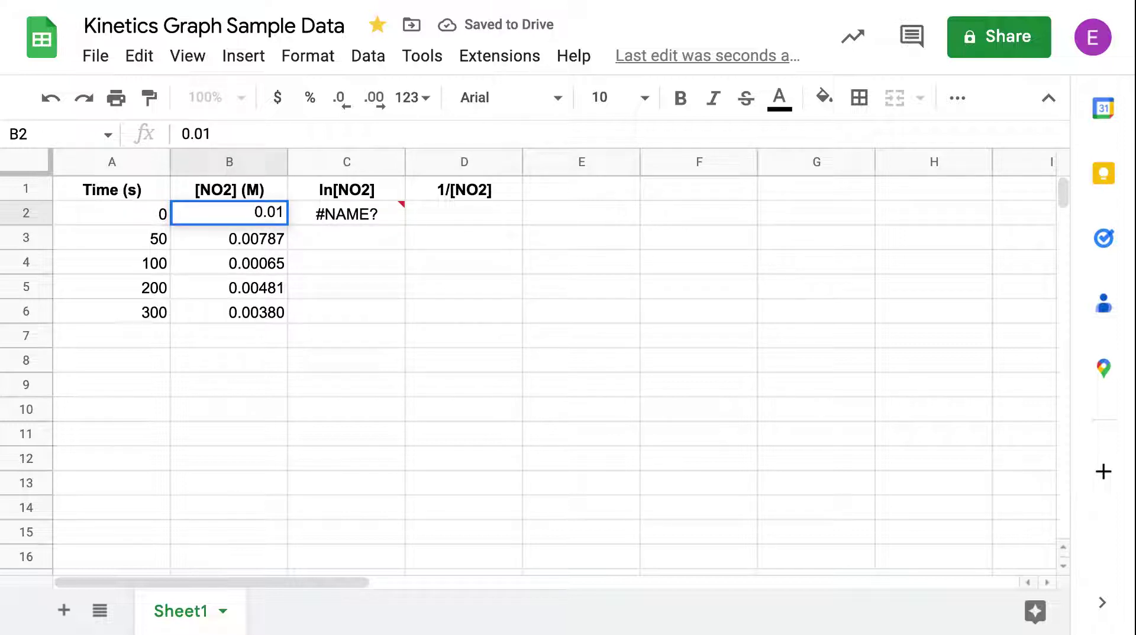
{"action": "left_click", "coordinate": [368, 266]}
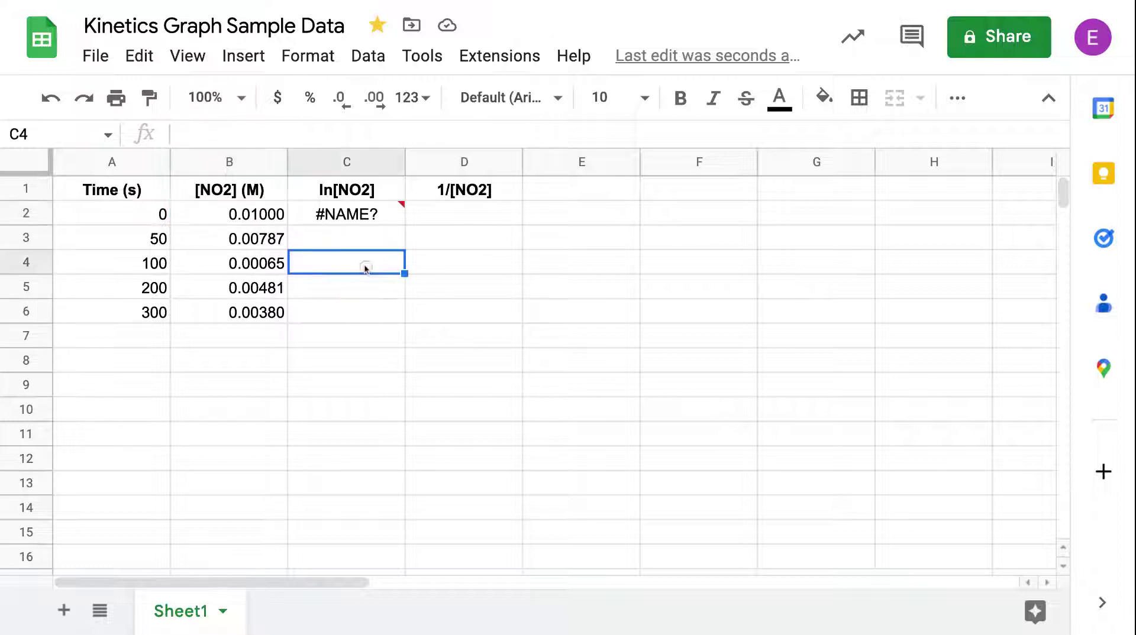
{"action": "left_click", "coordinate": [366, 219]}
{"action": "key", "text": "Delete"}
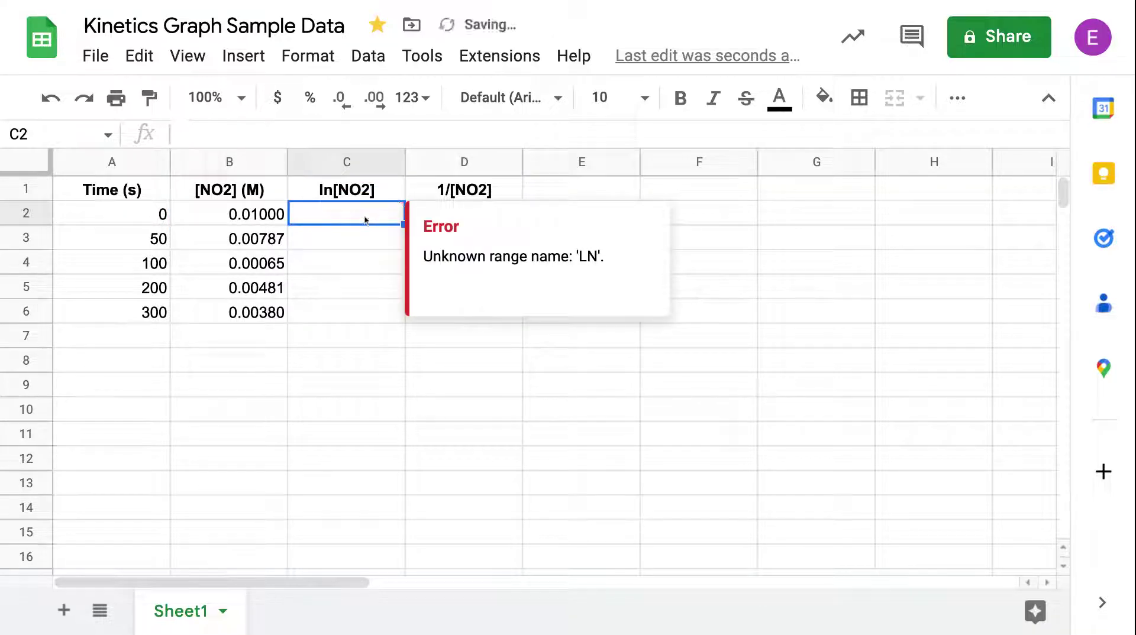
Enter the formula =ln(B2) in cell C2 to take the natural log of the first concentration.
{"action": "type", "text": "=ln("}
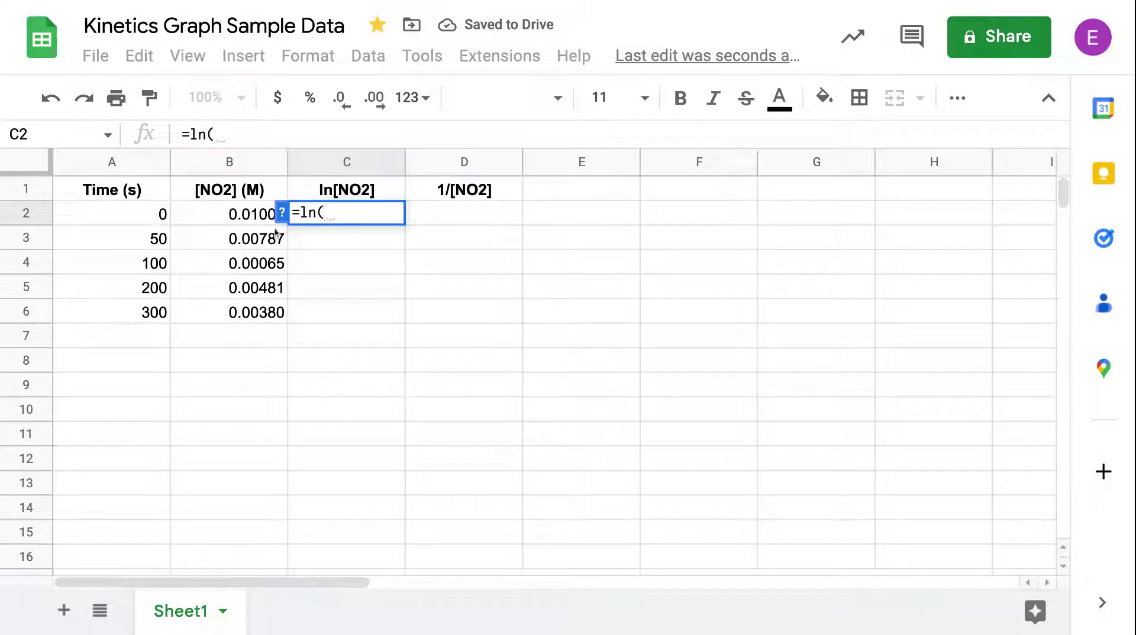
{"action": "left_click", "coordinate": [249, 217]}
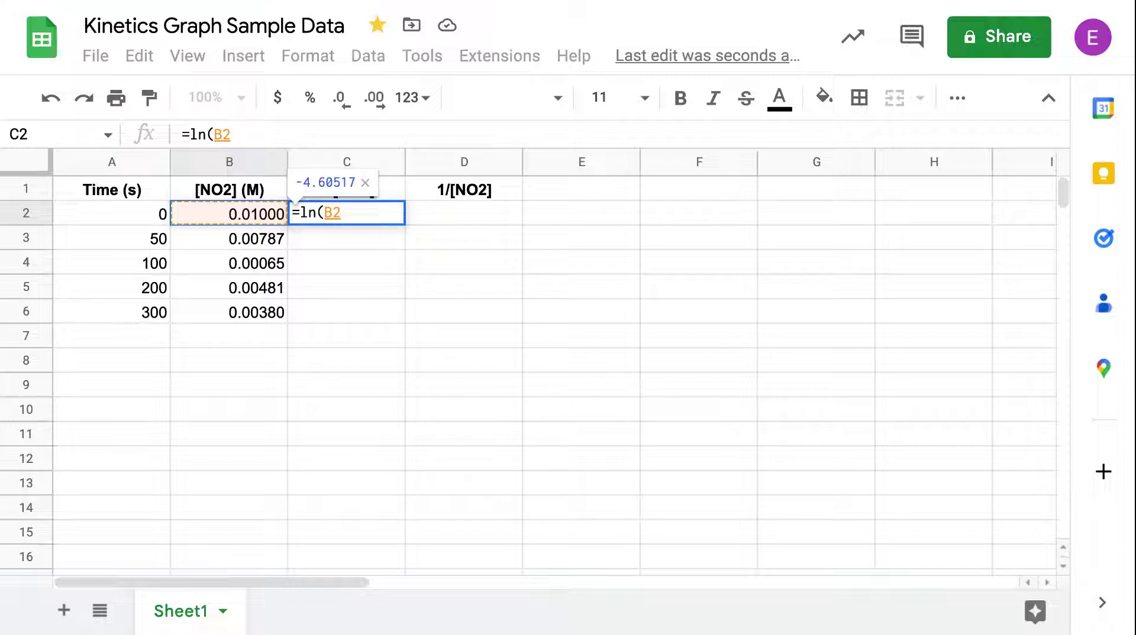
{"action": "type", "text": ")"}
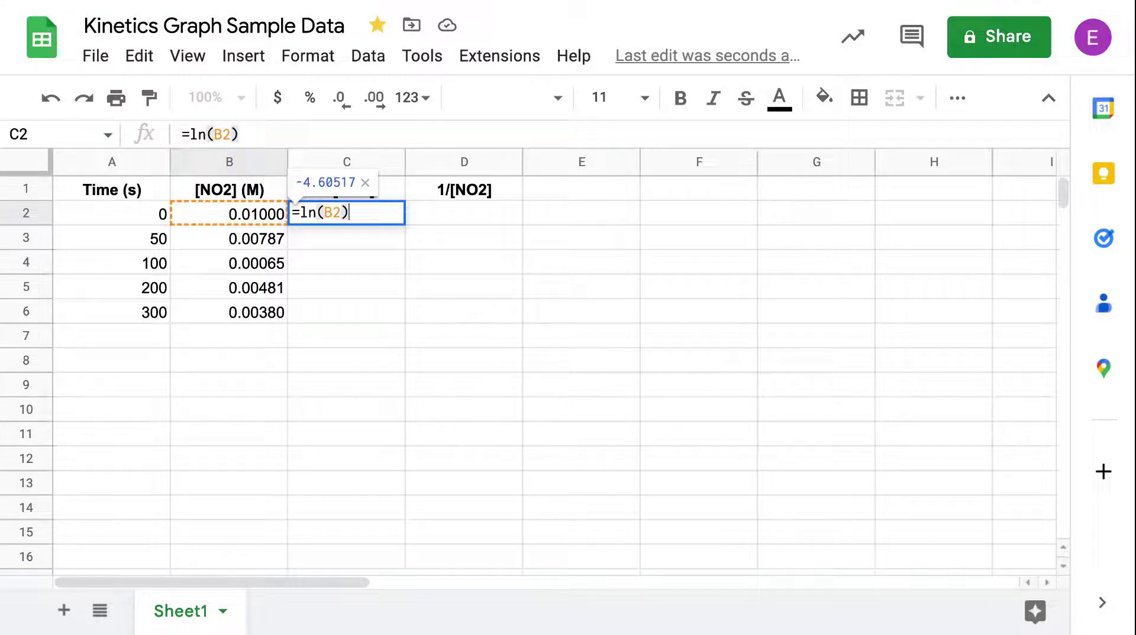
{"action": "key", "text": "Return"}
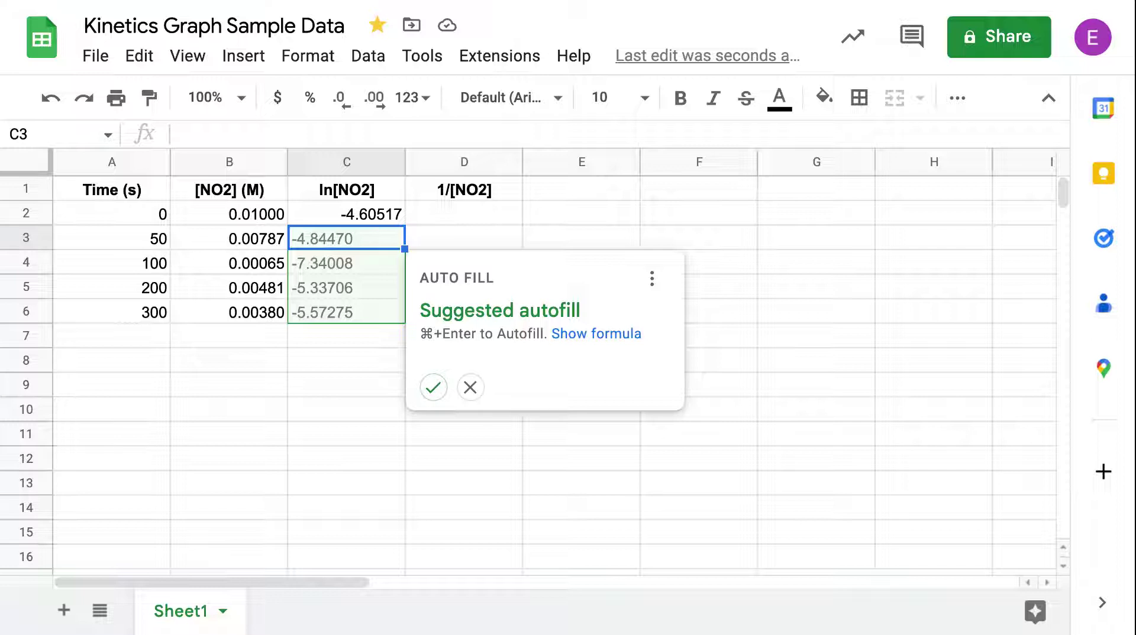
Fill the natural log formula from C2 down through C6.
{"action": "left_click", "coordinate": [433, 388]}
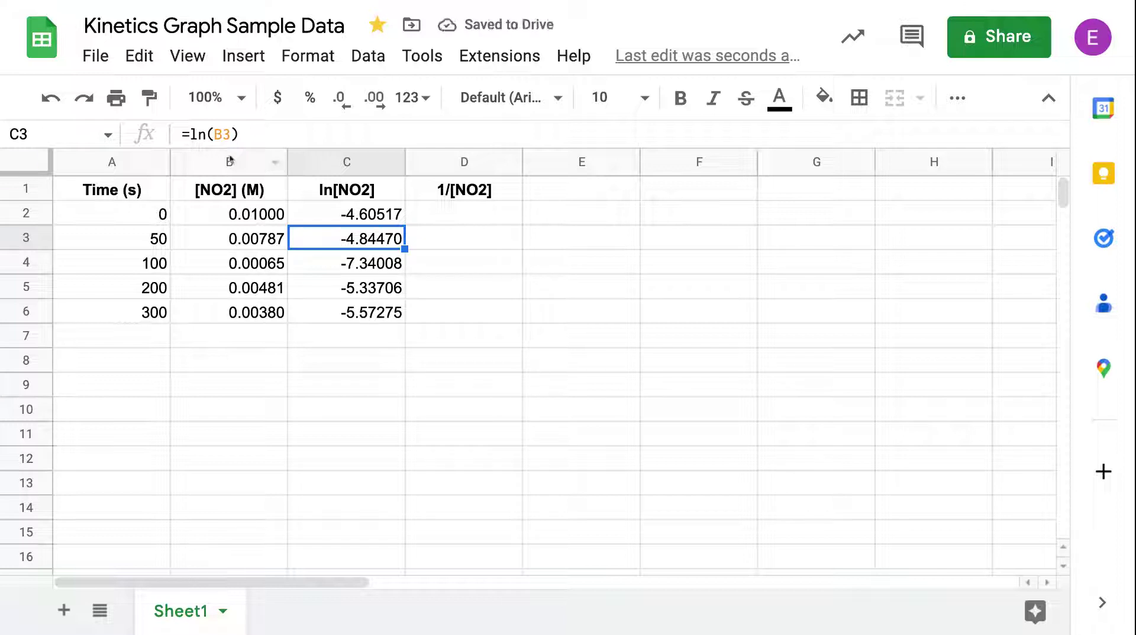
{"action": "left_click", "coordinate": [59, 105]}
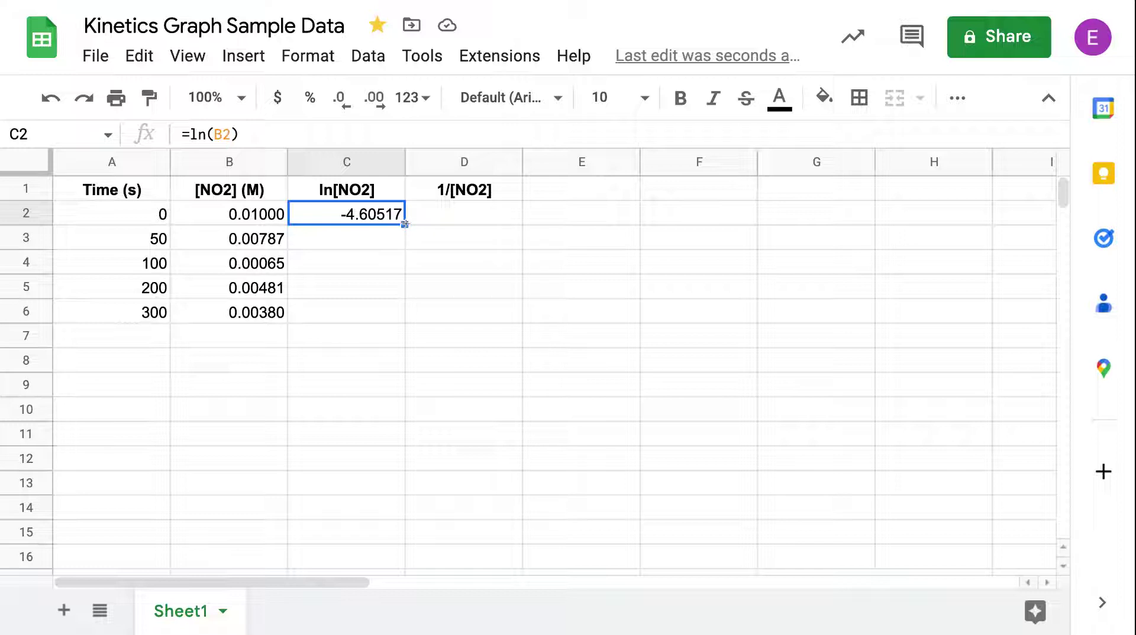
{"action": "left_click_drag", "start_coordinate": [404, 224], "coordinate": [400, 315]}
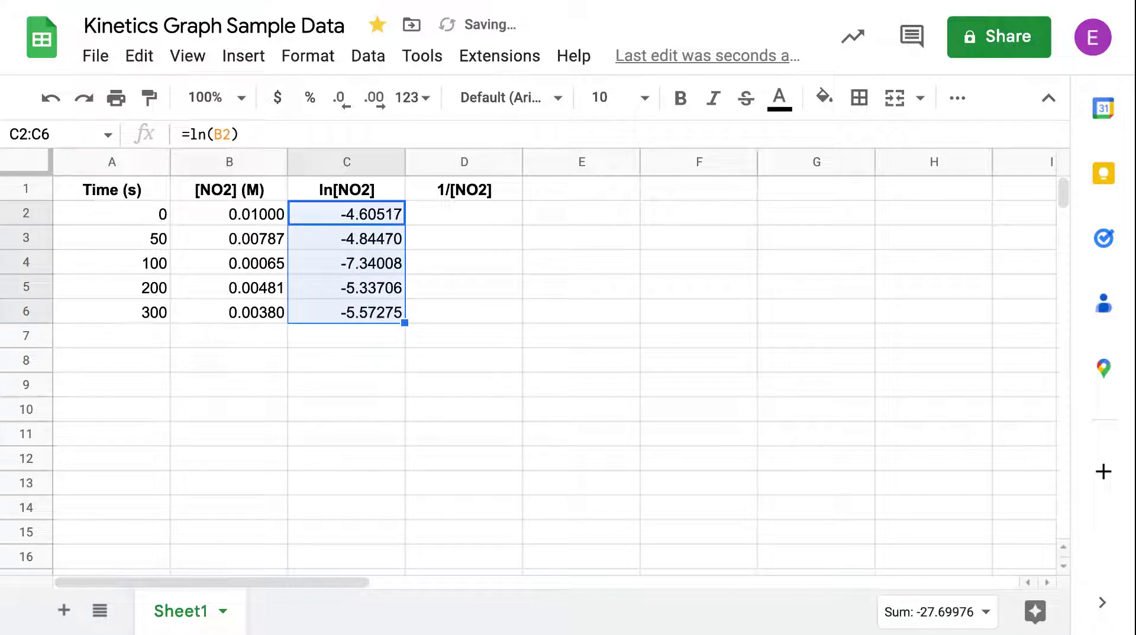
Enter the formula =1/B2 in cell D2 under the 1/[NO2] header.
{"action": "left_click", "coordinate": [472, 223]}
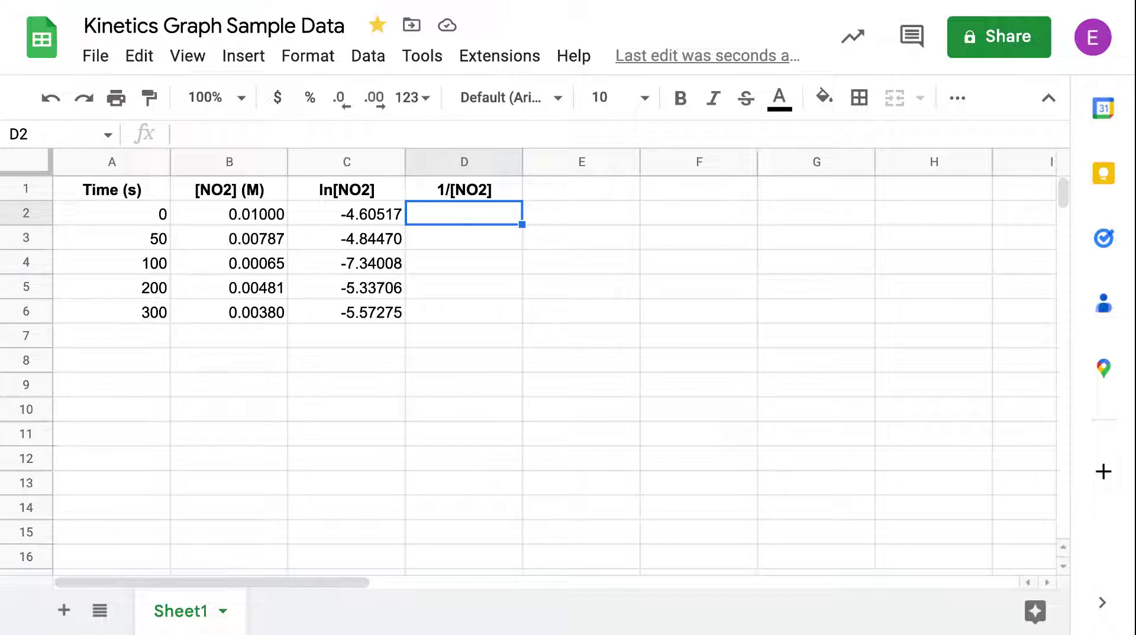
{"action": "type", "text": "="}
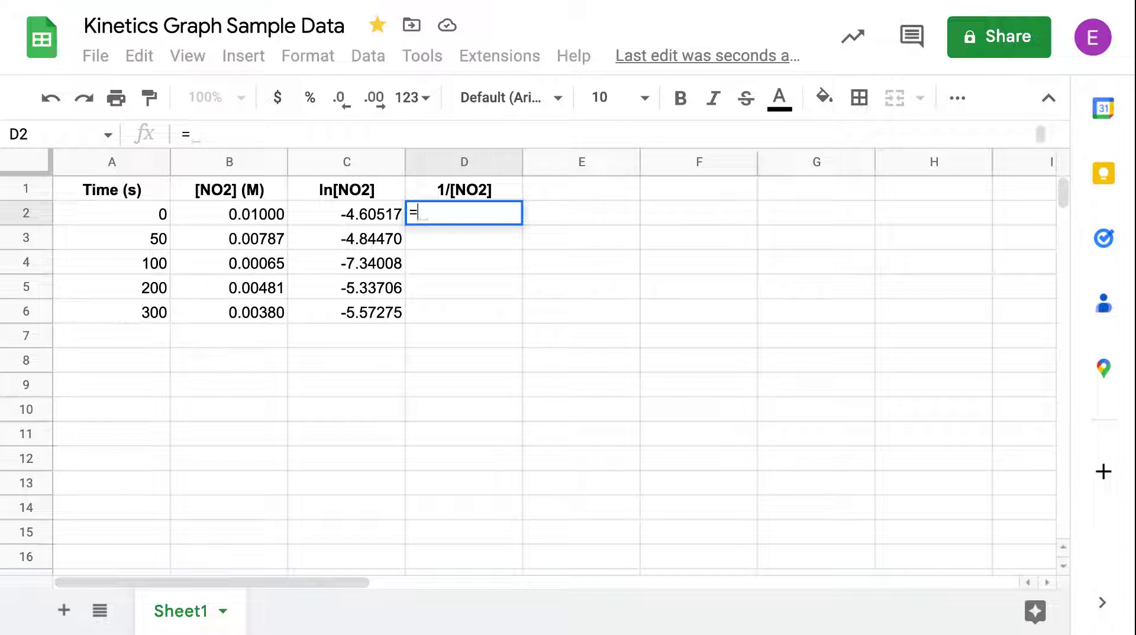
{"action": "type", "text": "1"}
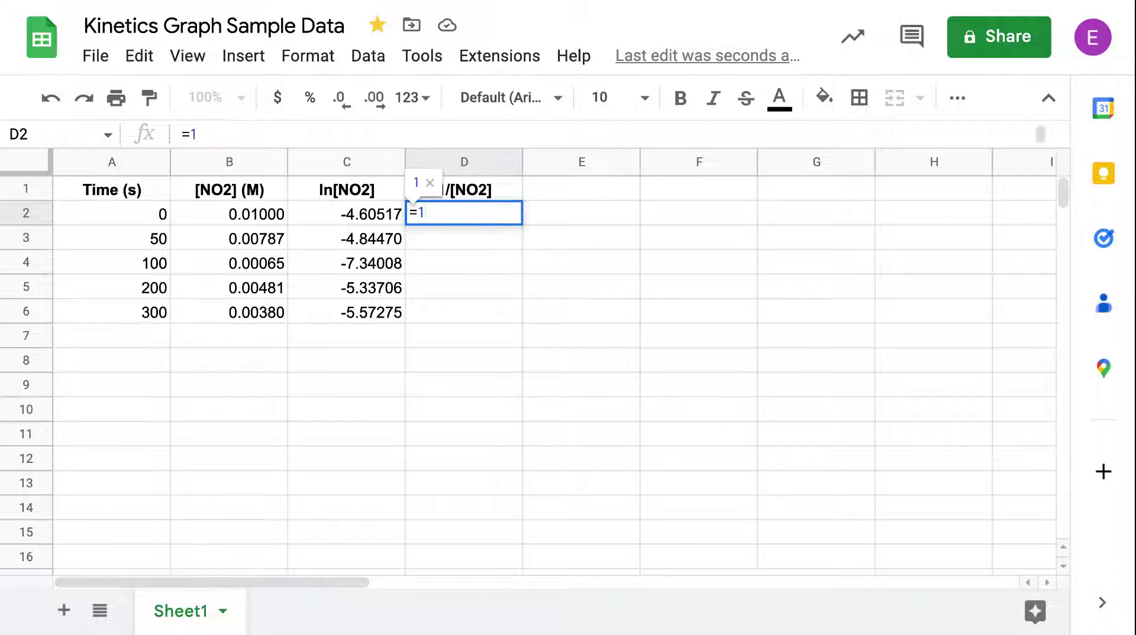
{"action": "type", "text": "/"}
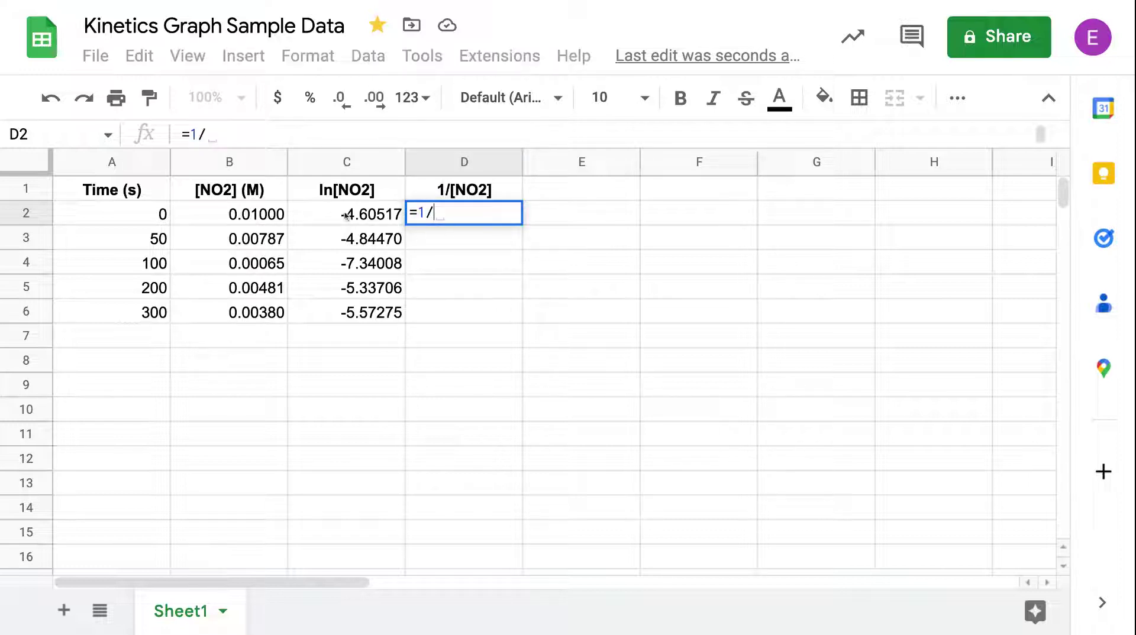
{"action": "left_click", "coordinate": [269, 218]}
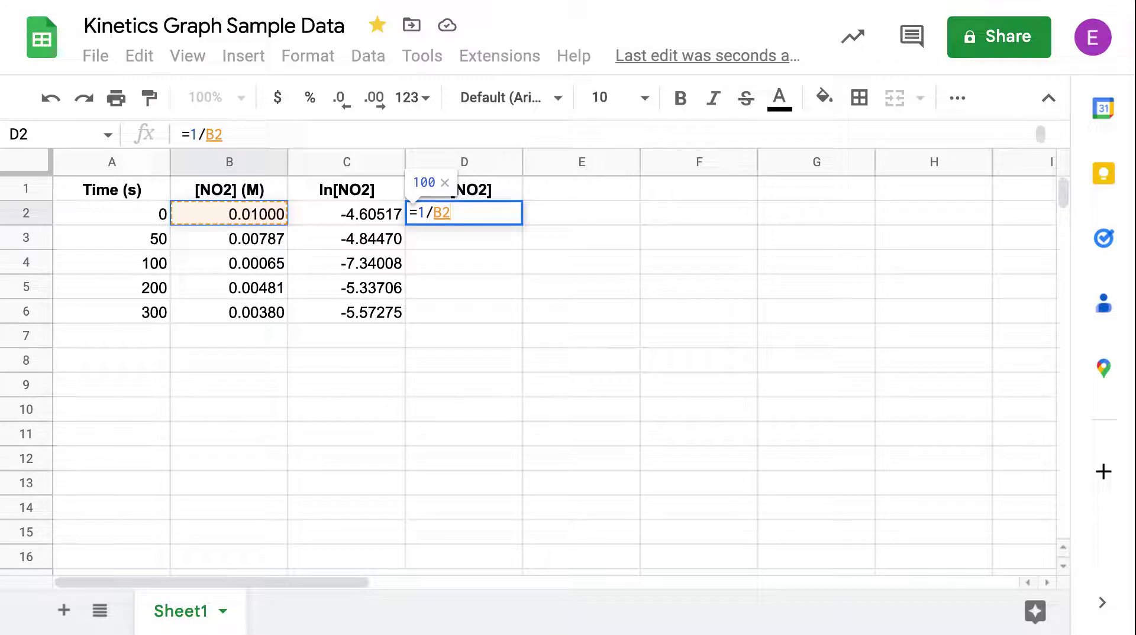
{"action": "key", "text": "Return"}
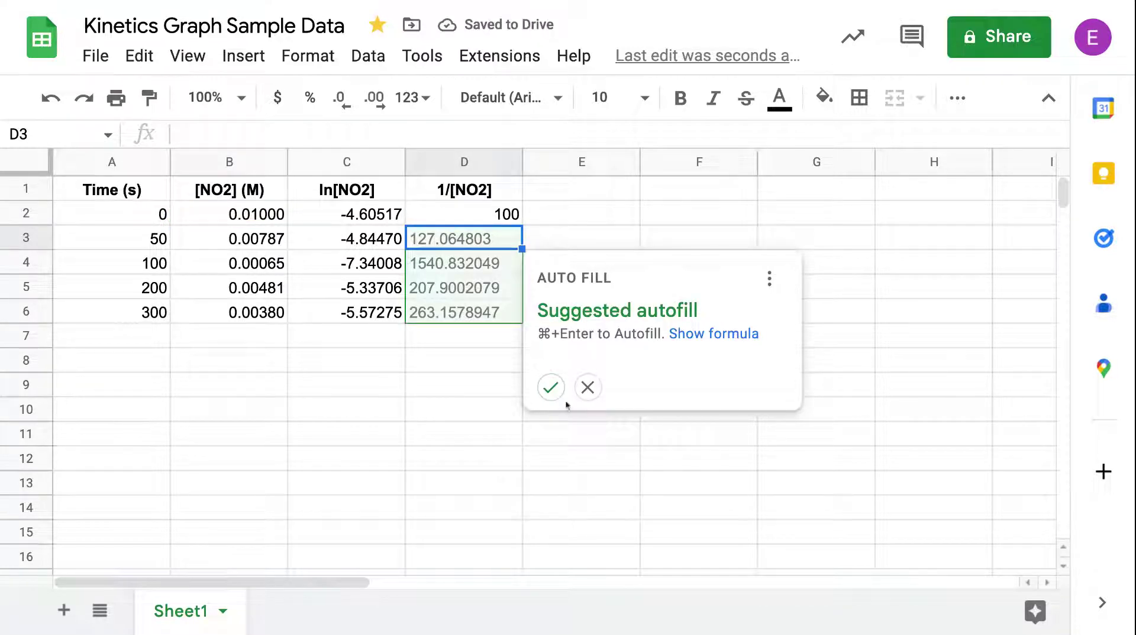
Fill the reciprocal formula from D2 down through D6 and deselect the range.
{"action": "left_click", "coordinate": [551, 389]}
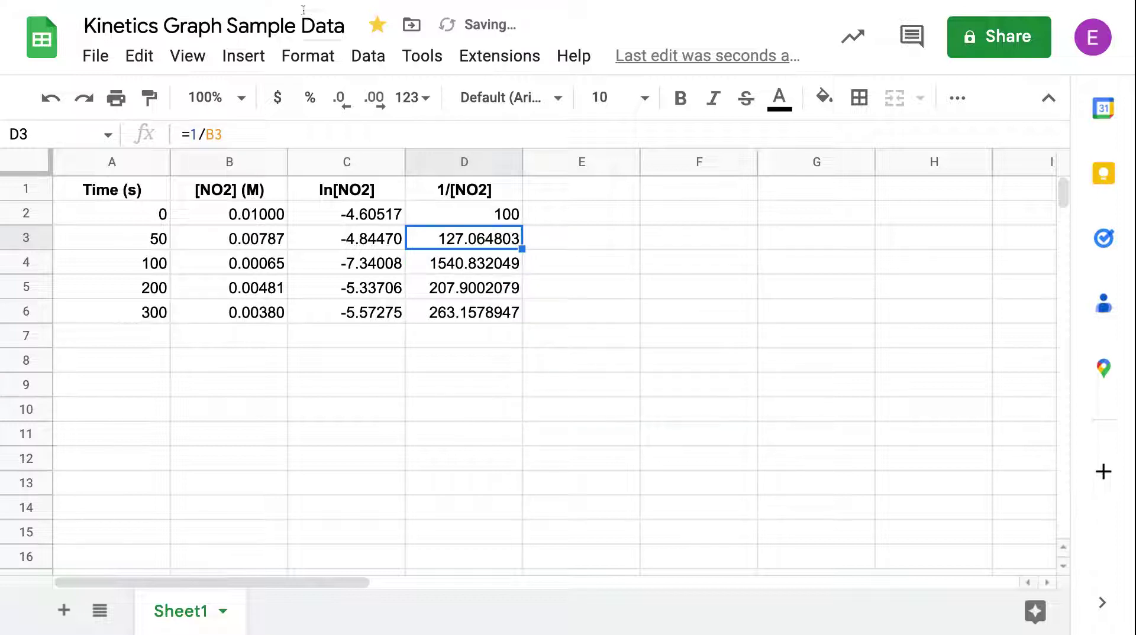
{"action": "left_click", "coordinate": [51, 97]}
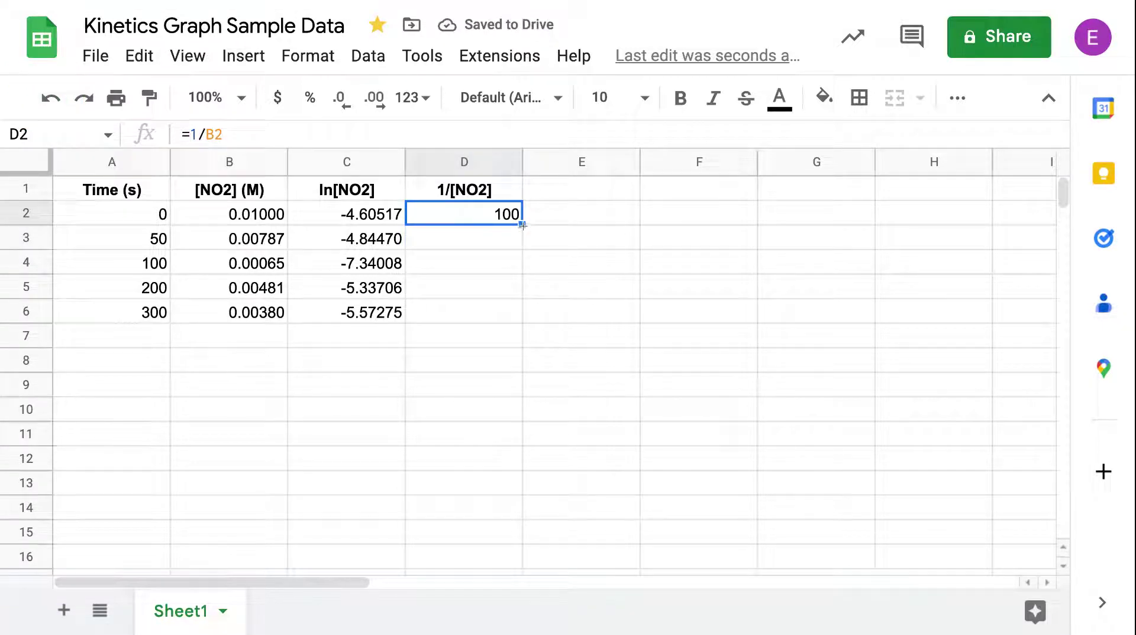
{"action": "left_click_drag", "start_coordinate": [522, 224], "coordinate": [517, 314]}
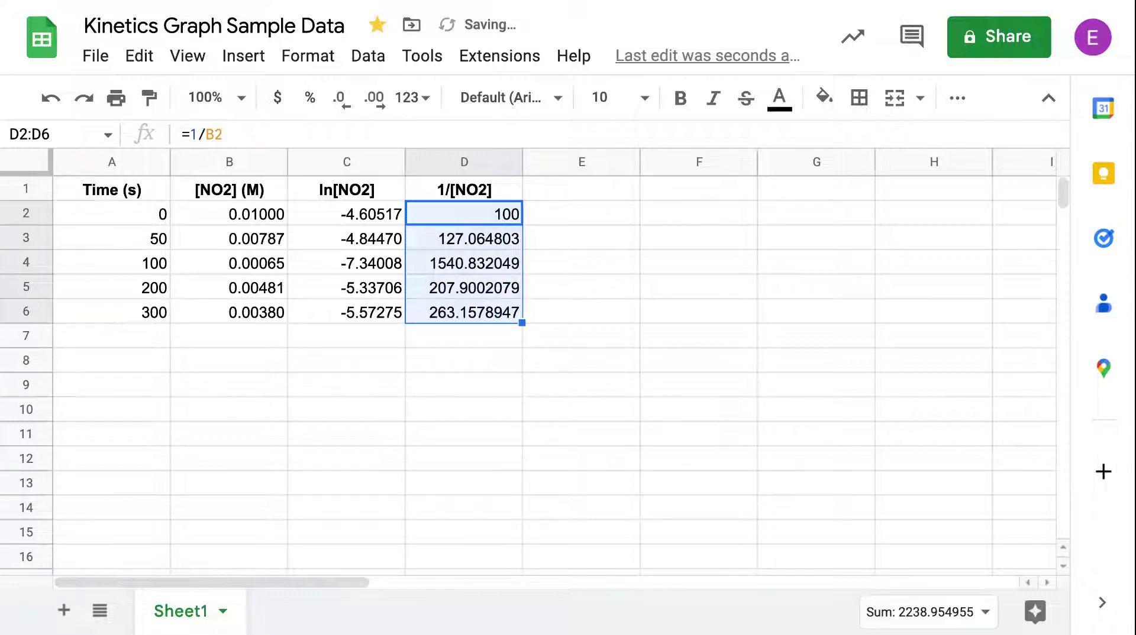
{"action": "left_click", "coordinate": [487, 479]}
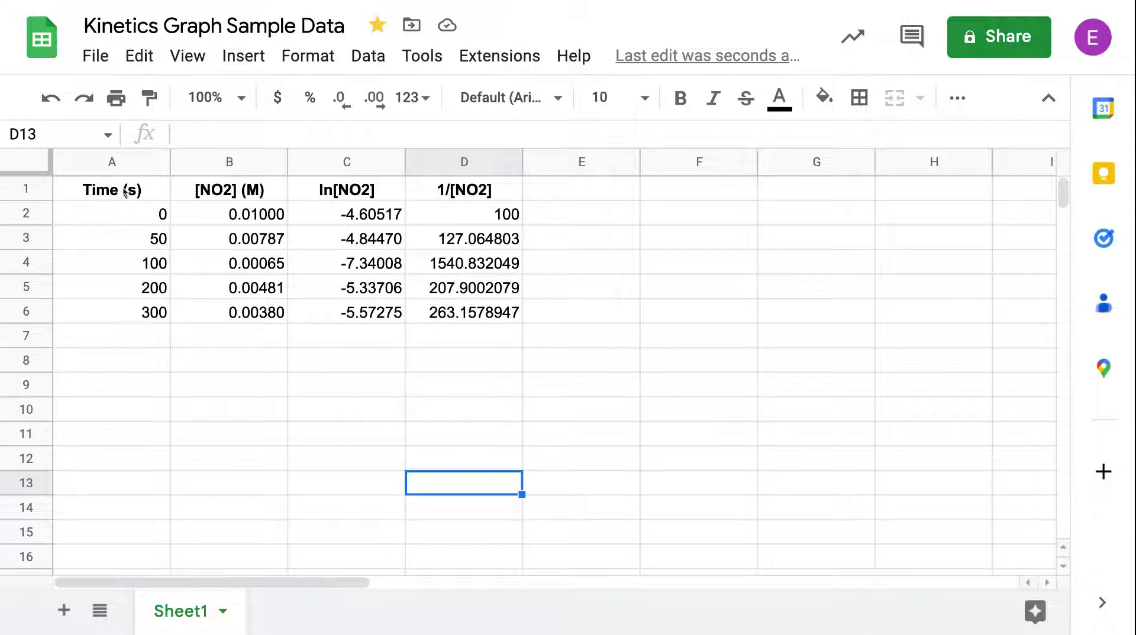
{"action": "left_click", "coordinate": [125, 192]}
{"action": "key", "text": "Right"}
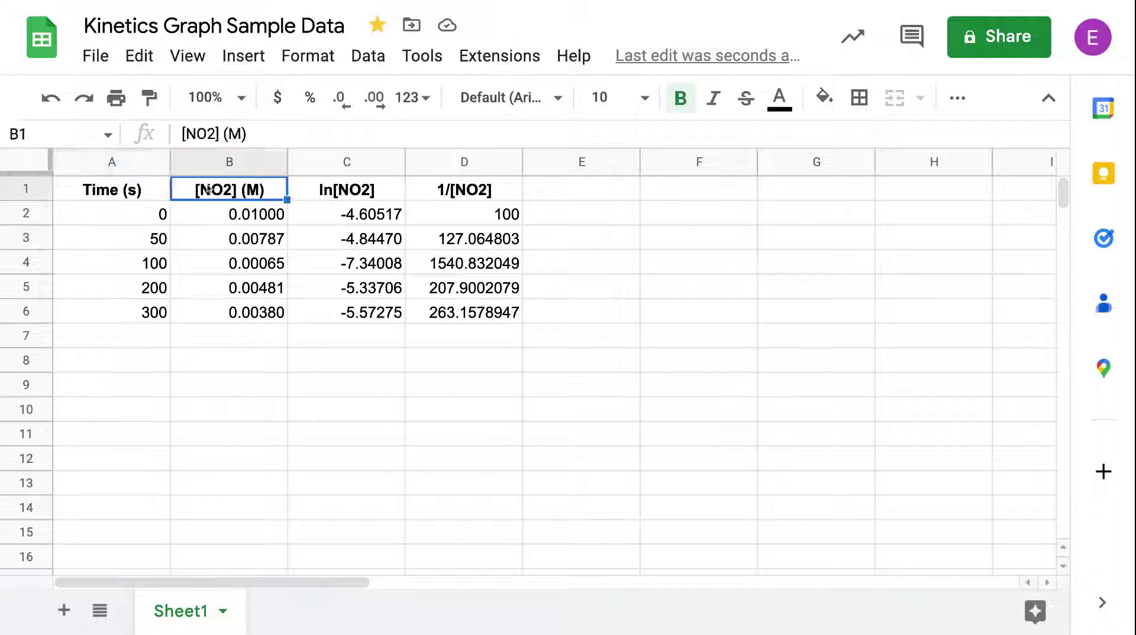
{"action": "left_click", "coordinate": [158, 192]}
{"action": "left_click", "coordinate": [331, 192]}
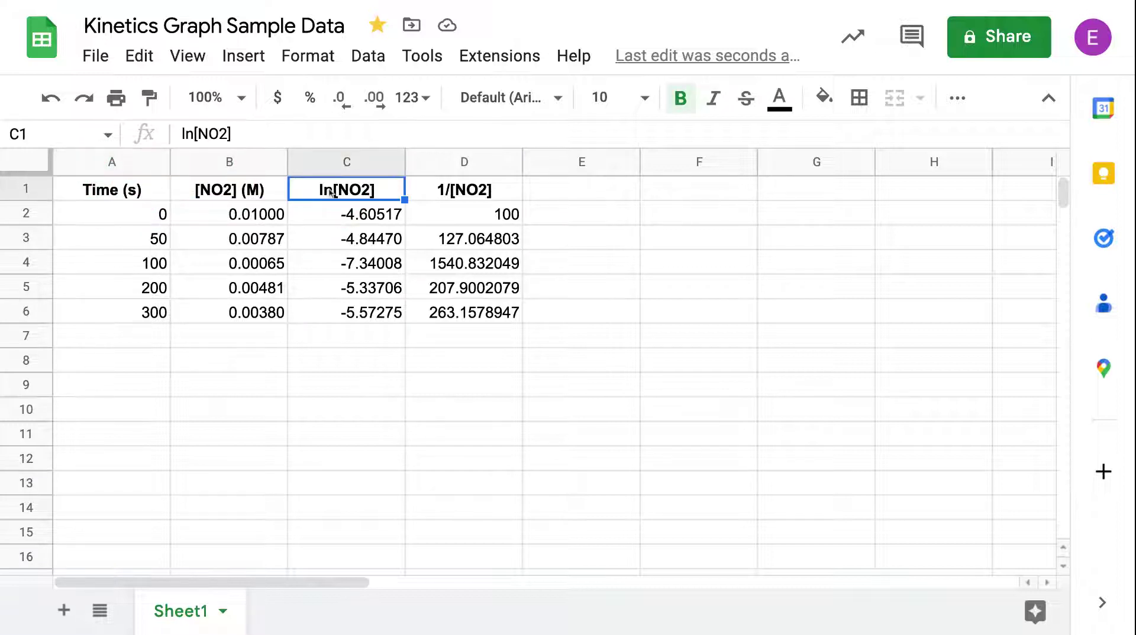
{"action": "left_click", "coordinate": [148, 194]}
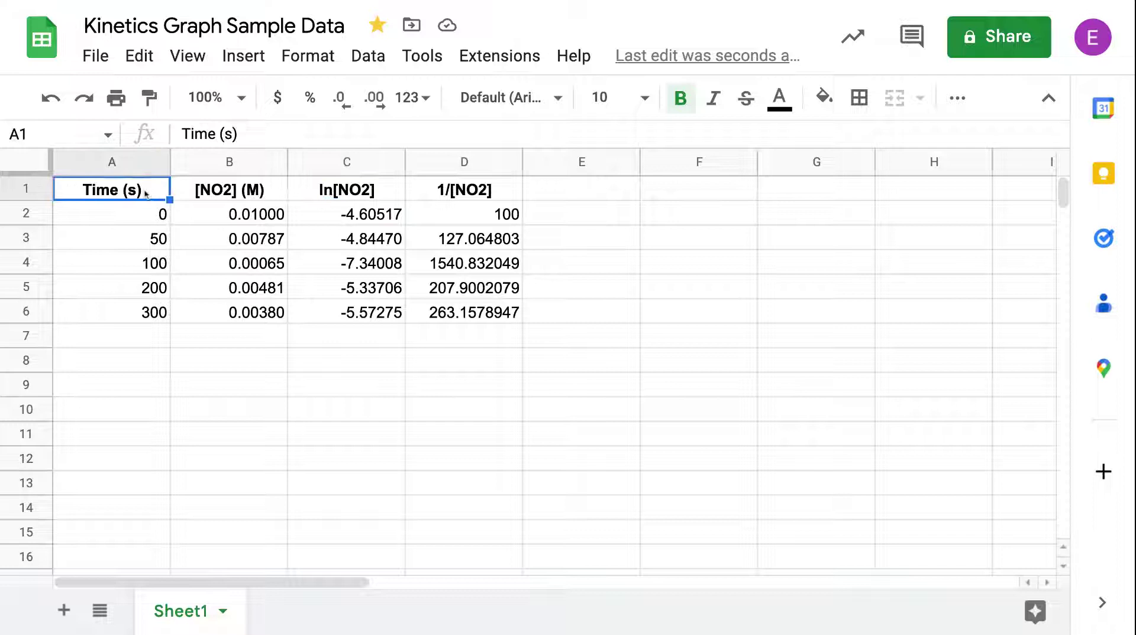
{"action": "left_click", "coordinate": [474, 192]}
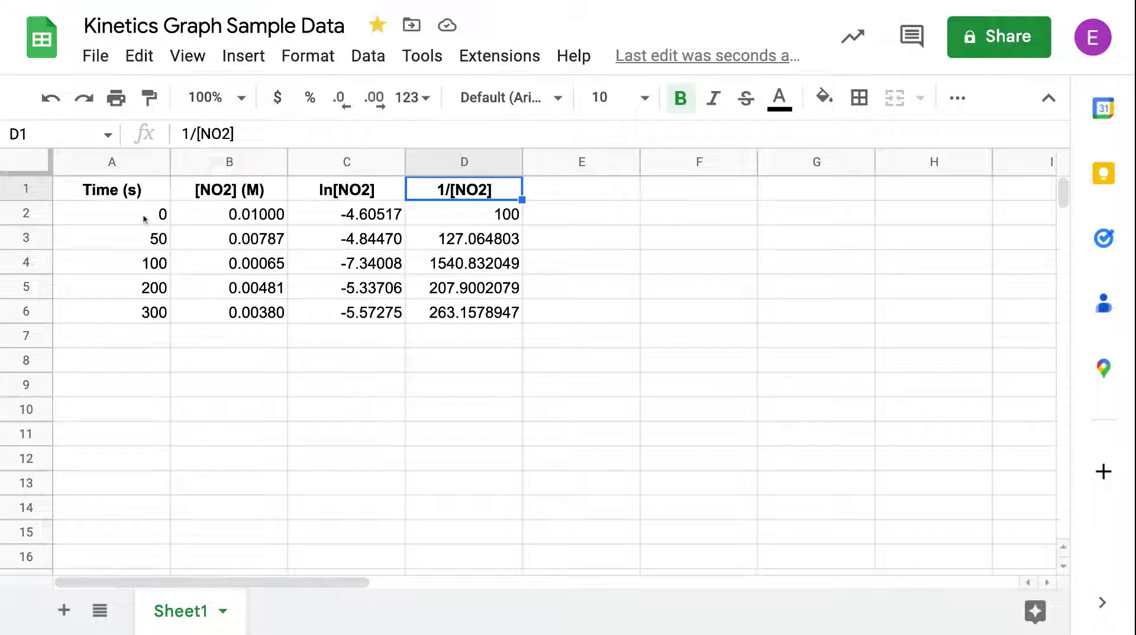
Insert a scatter chart of [NO2] (M) against Time (s) from the range A1:B6.
{"action": "left_click_drag", "start_coordinate": [131, 189], "coordinate": [130, 310]}
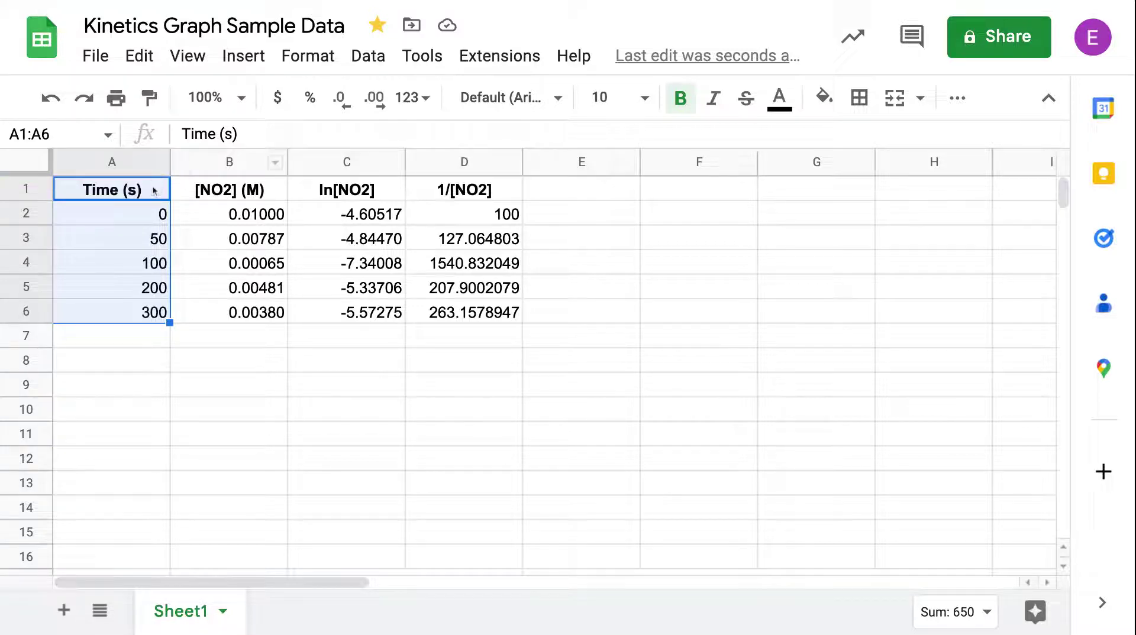
{"action": "left_click_drag", "start_coordinate": [155, 190], "coordinate": [263, 309]}
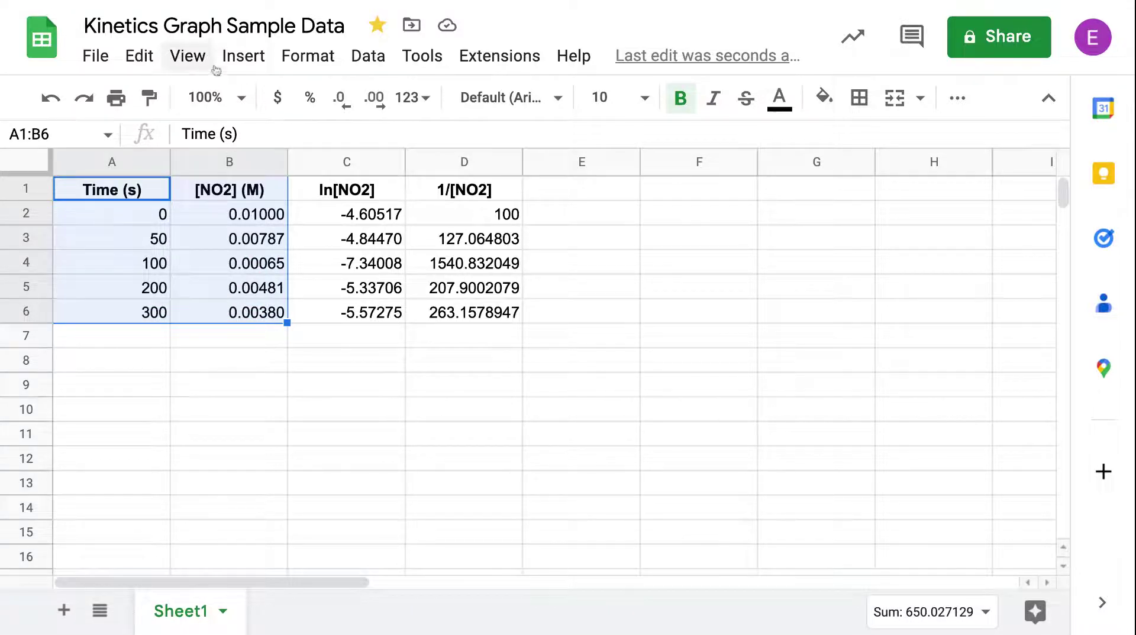
{"action": "left_click", "coordinate": [243, 57]}
{"action": "left_click", "coordinate": [302, 308]}
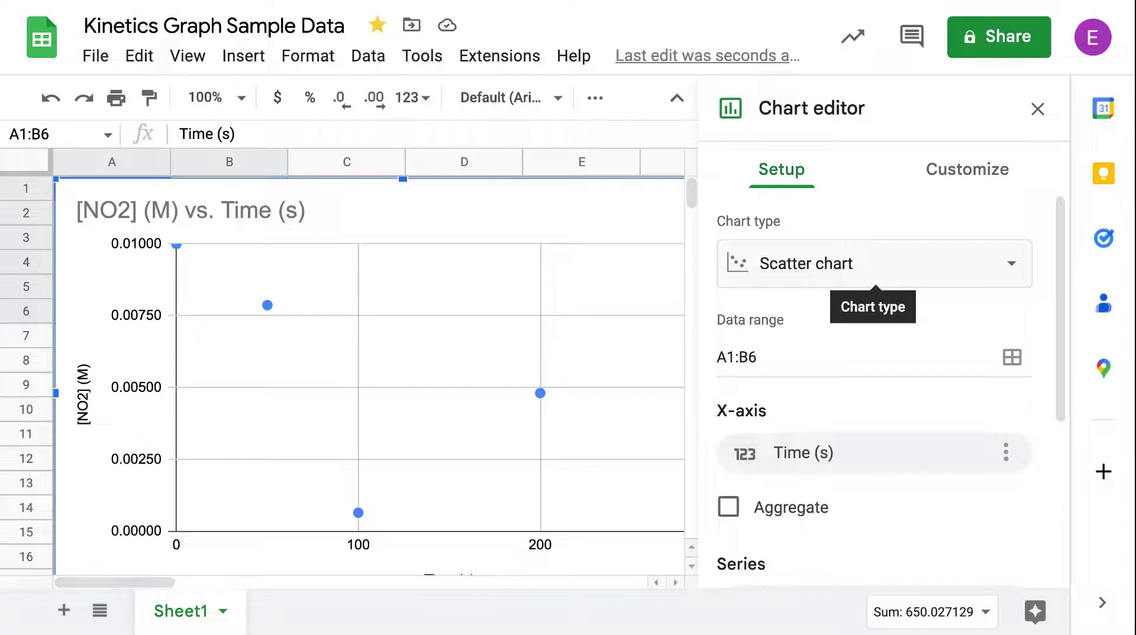
{"action": "left_click", "coordinate": [874, 263]}
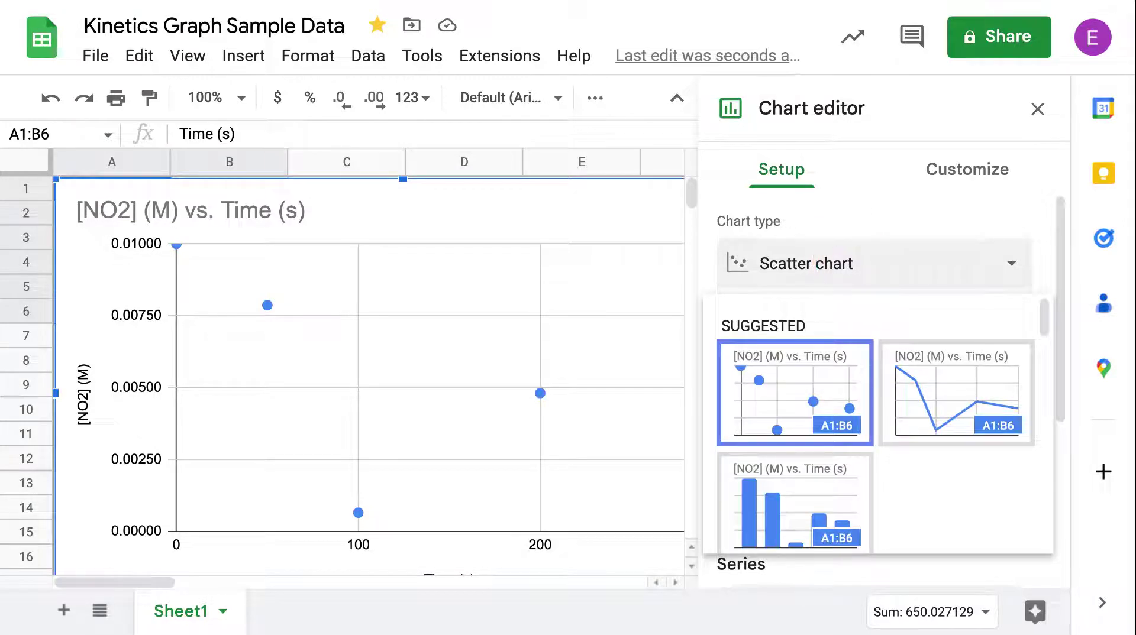
{"action": "left_click", "coordinate": [808, 357]}
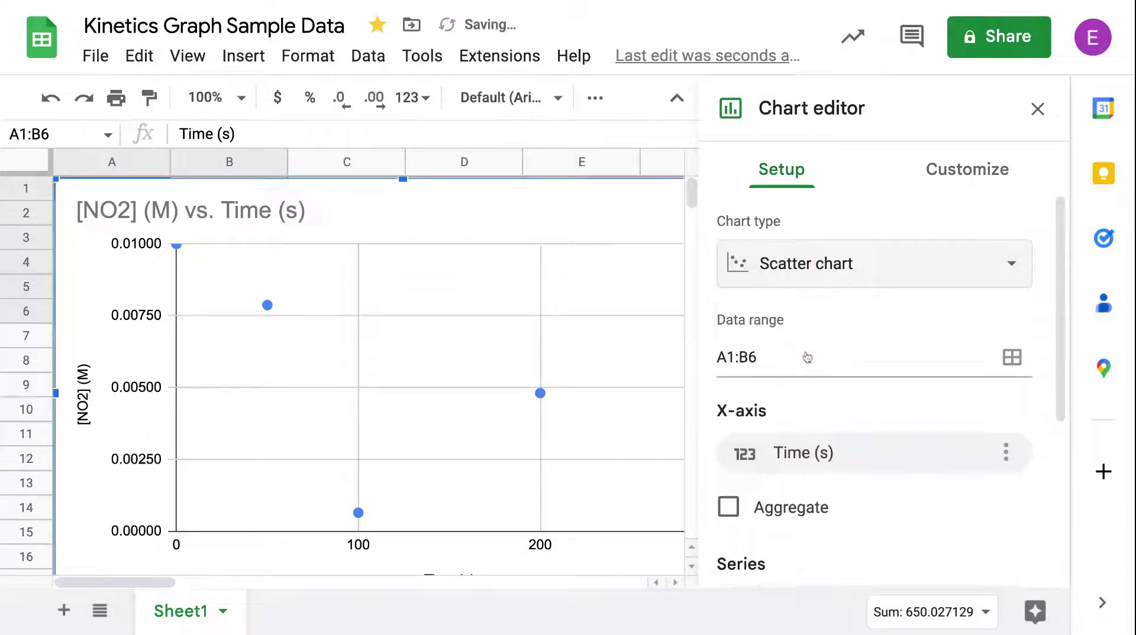
Move the [NO2] (M) vs. Time (s) chart to its own sheet and return to Sheet1.
{"action": "left_click", "coordinate": [1044, 118]}
{"action": "left_click", "coordinate": [730, 228]}
{"action": "left_click", "coordinate": [631, 223]}
{"action": "left_click", "coordinate": [436, 212]}
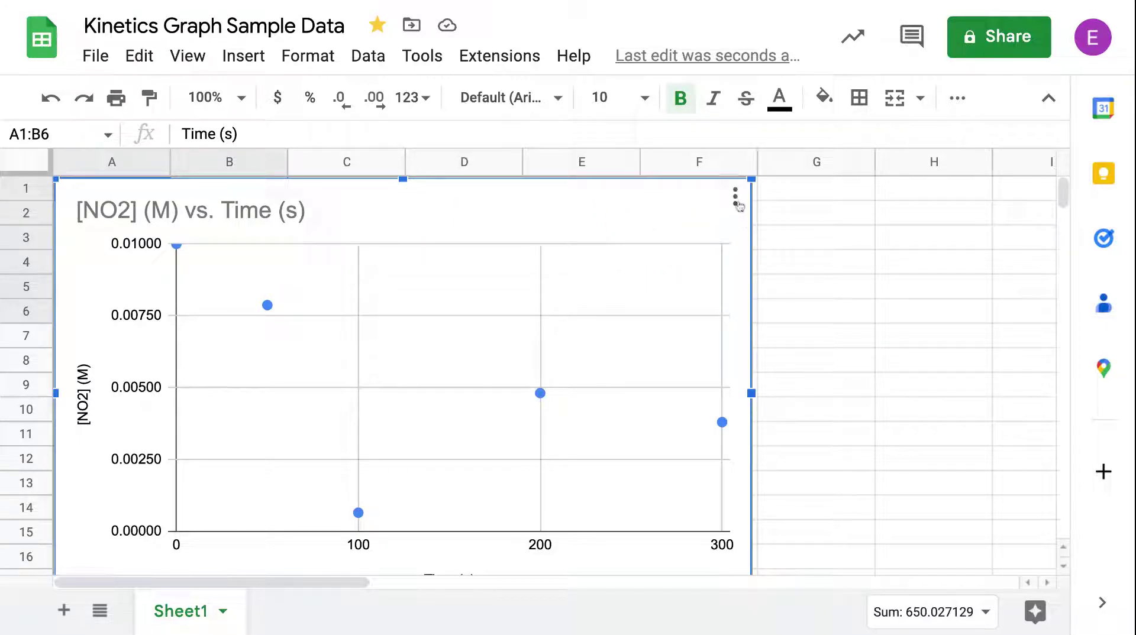
{"action": "left_click", "coordinate": [736, 199]}
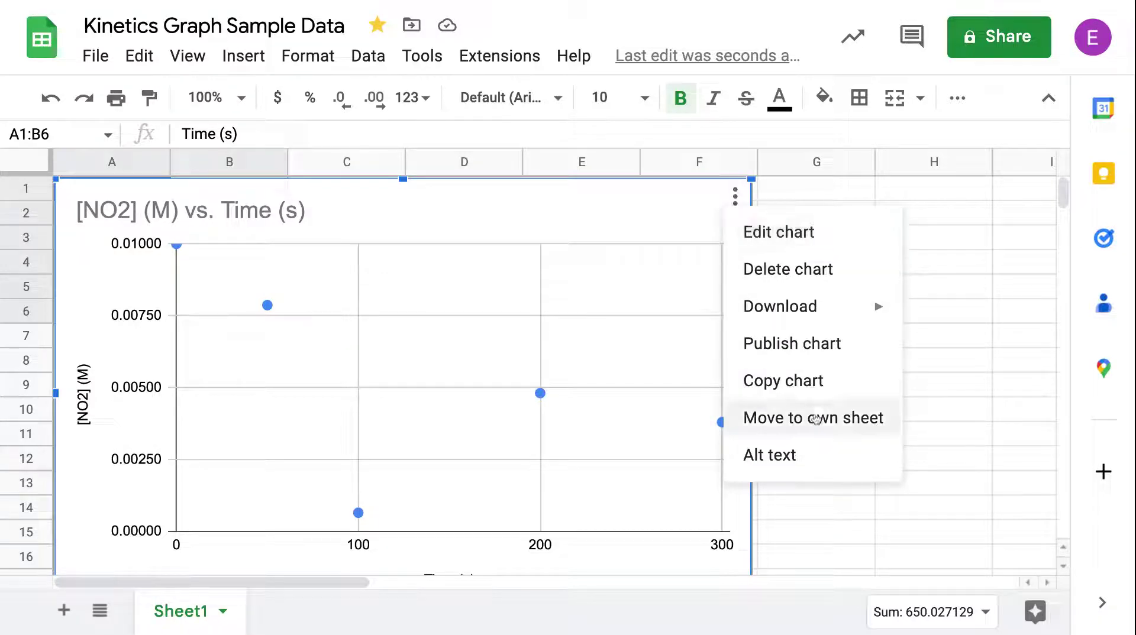
{"action": "left_click", "coordinate": [811, 419]}
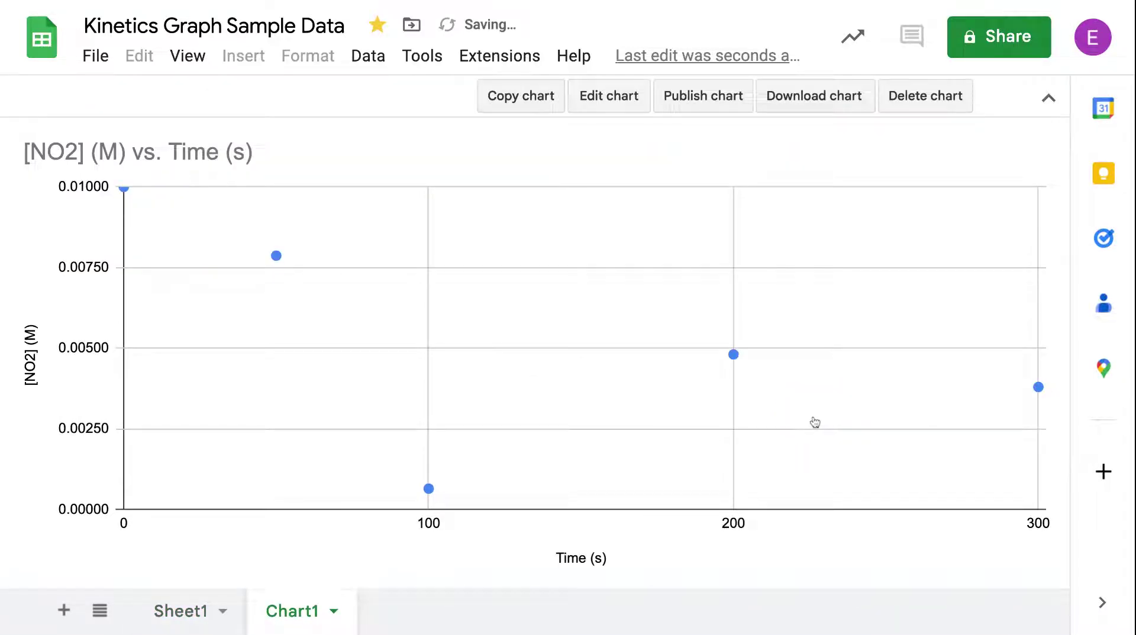
{"action": "left_click", "coordinate": [180, 611]}
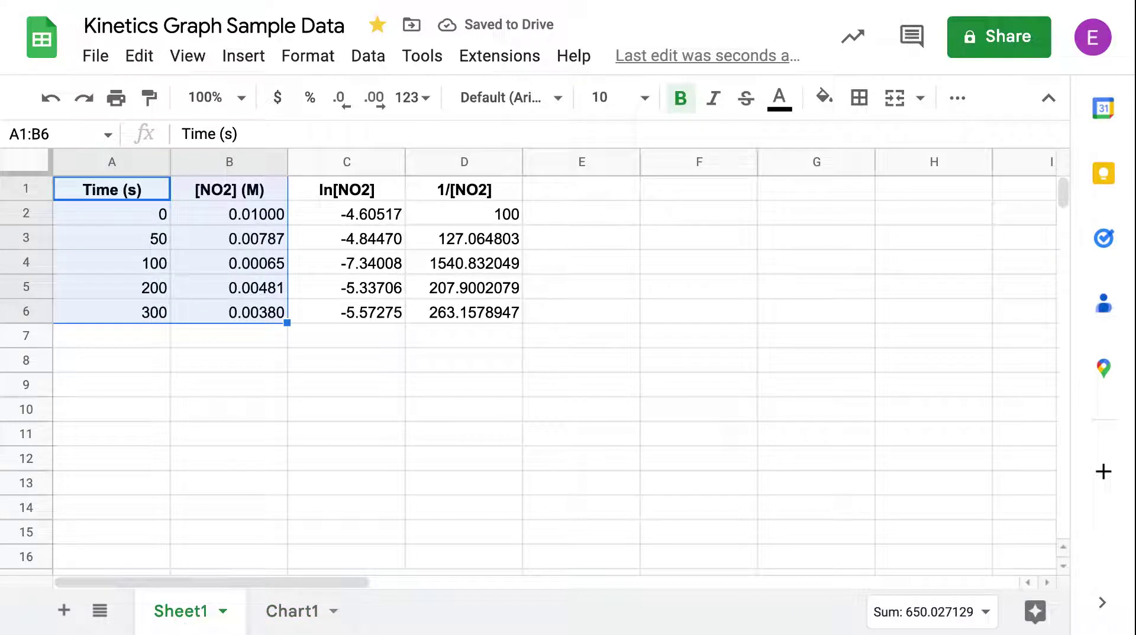
{"action": "left_click", "coordinate": [260, 292]}
{"action": "double_click", "coordinate": [261, 291]}
{"action": "type", "text": "0"}
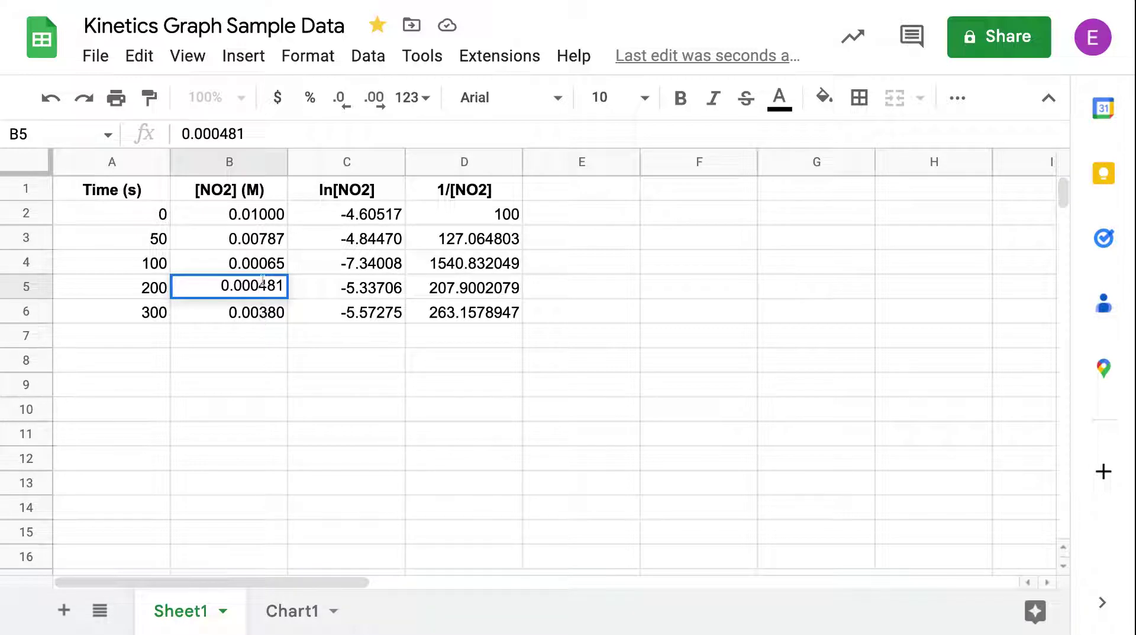
{"action": "key", "text": "BackSpace"}
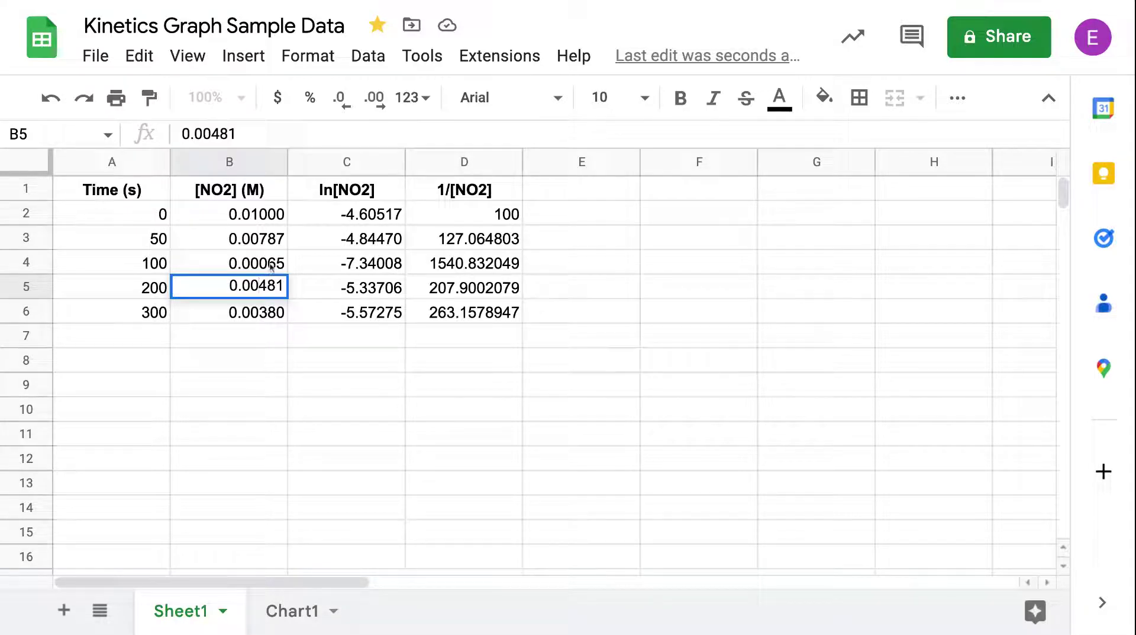
Correct the concentration at 100 s in cell B4 to 0.00649.
{"action": "left_click", "coordinate": [266, 265]}
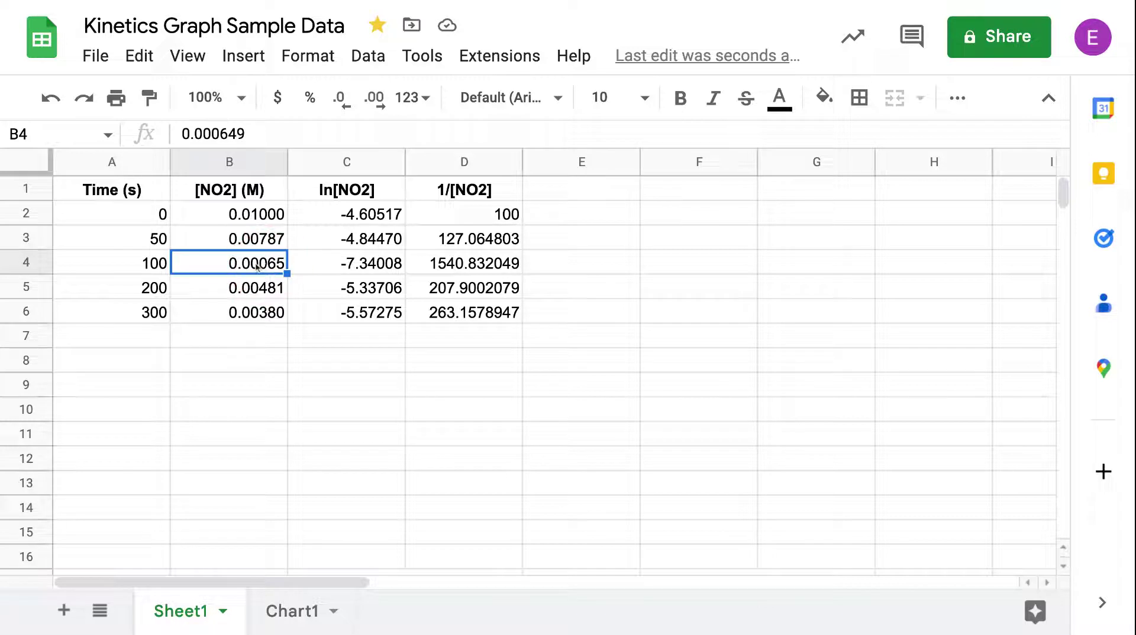
{"action": "double_click", "coordinate": [256, 266]}
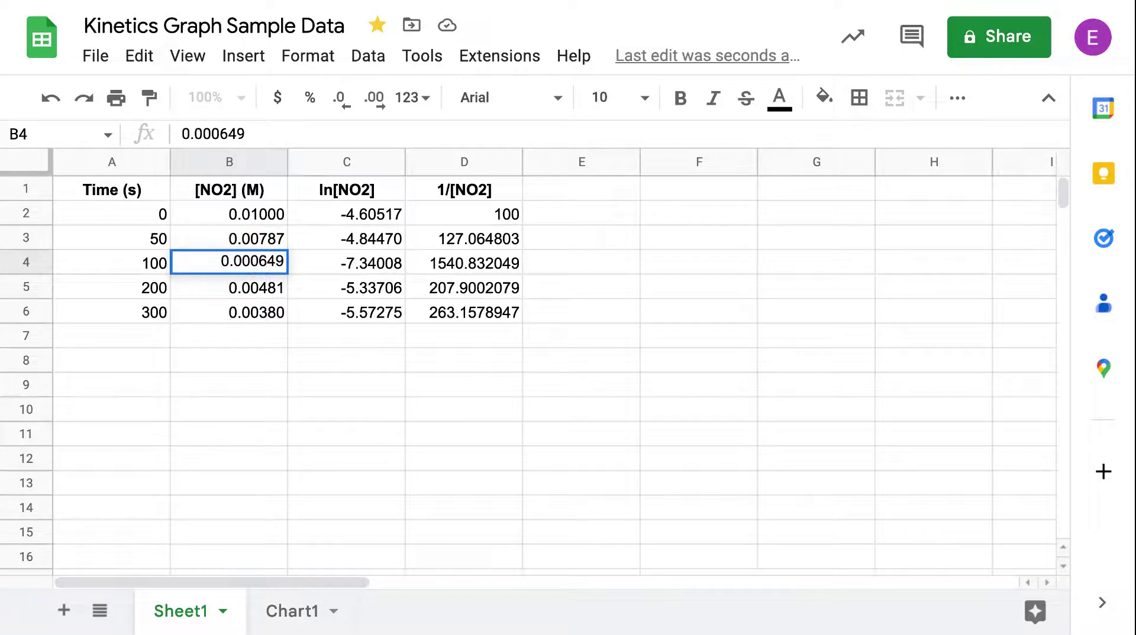
{"action": "key", "text": "BackSpace"}
{"action": "left_click", "coordinate": [256, 338]}
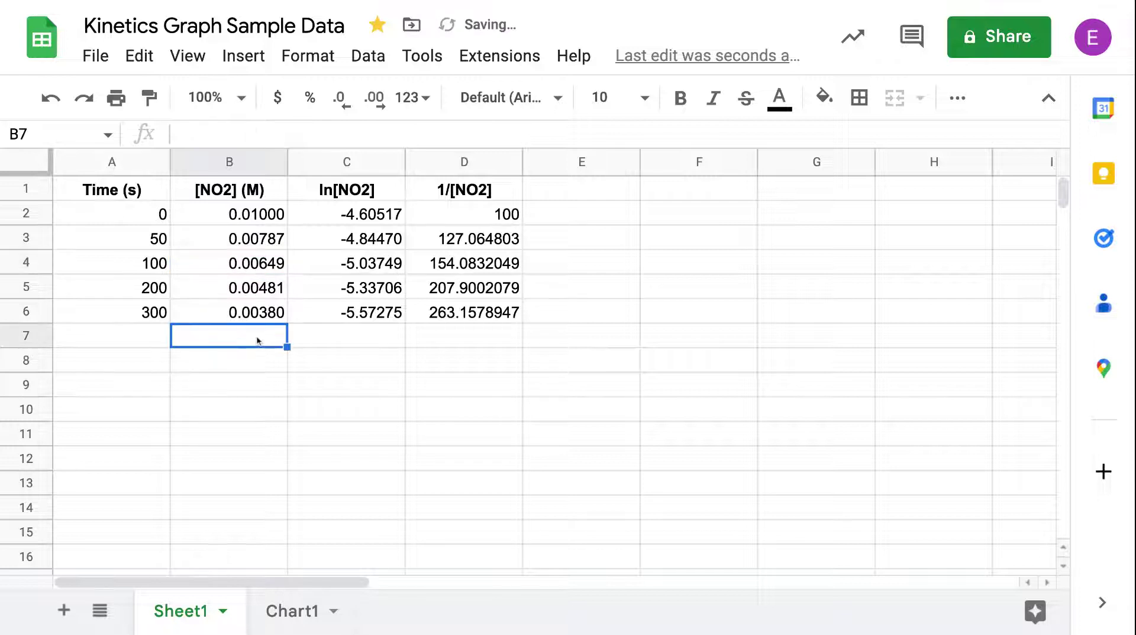
Add a trendline to the [NO2] (M) series of the chart on the Chart1 sheet.
{"action": "left_click", "coordinate": [299, 626]}
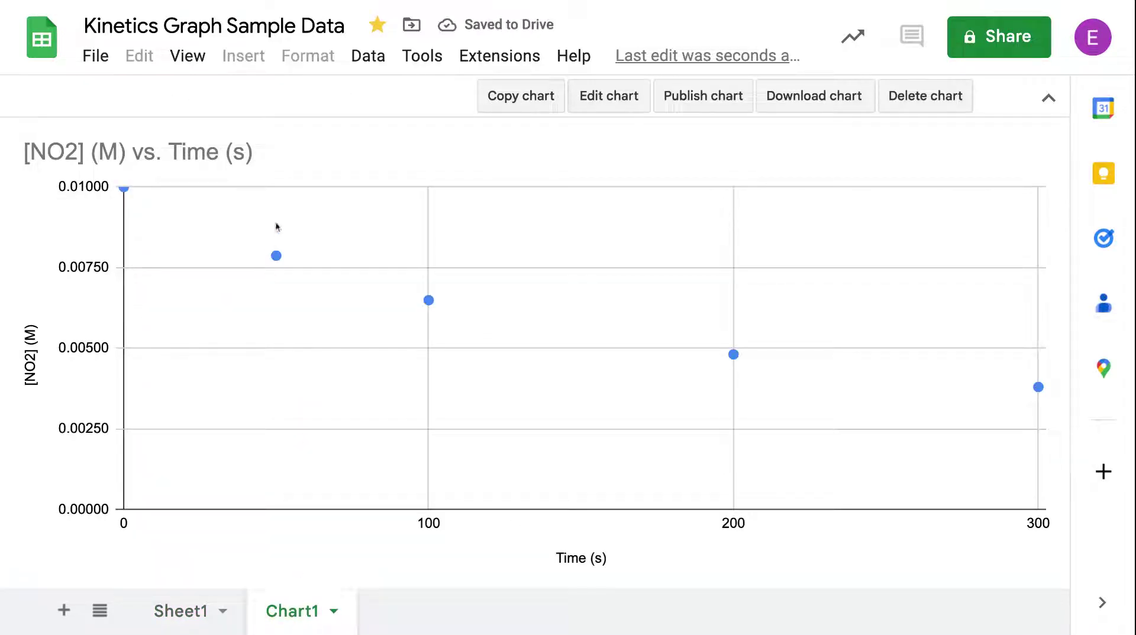
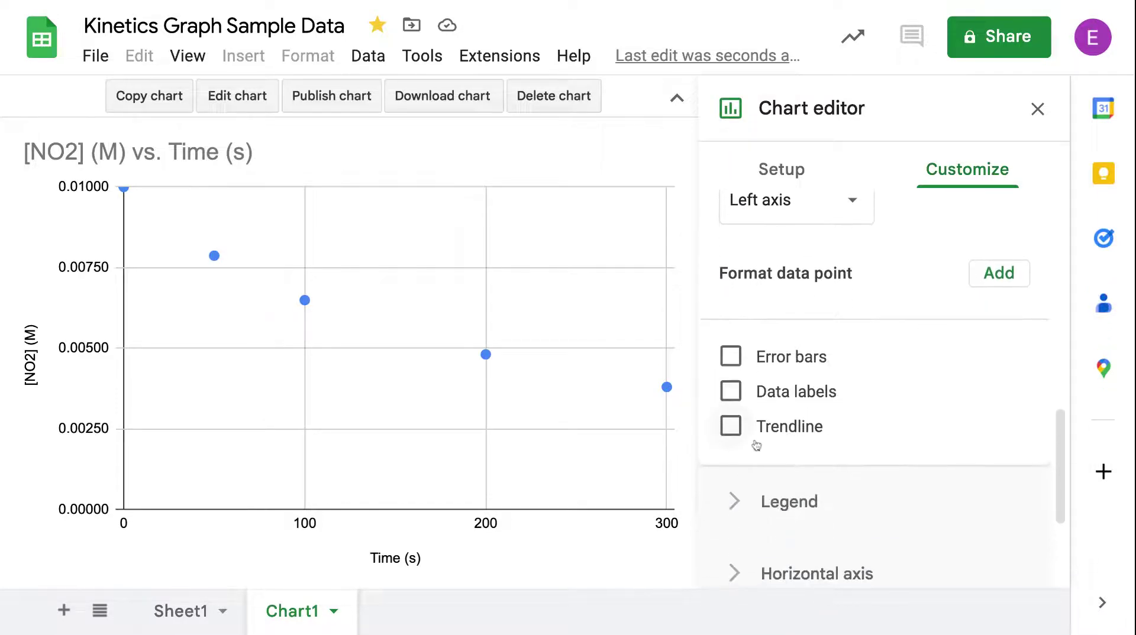
{"action": "left_click", "coordinate": [754, 434]}
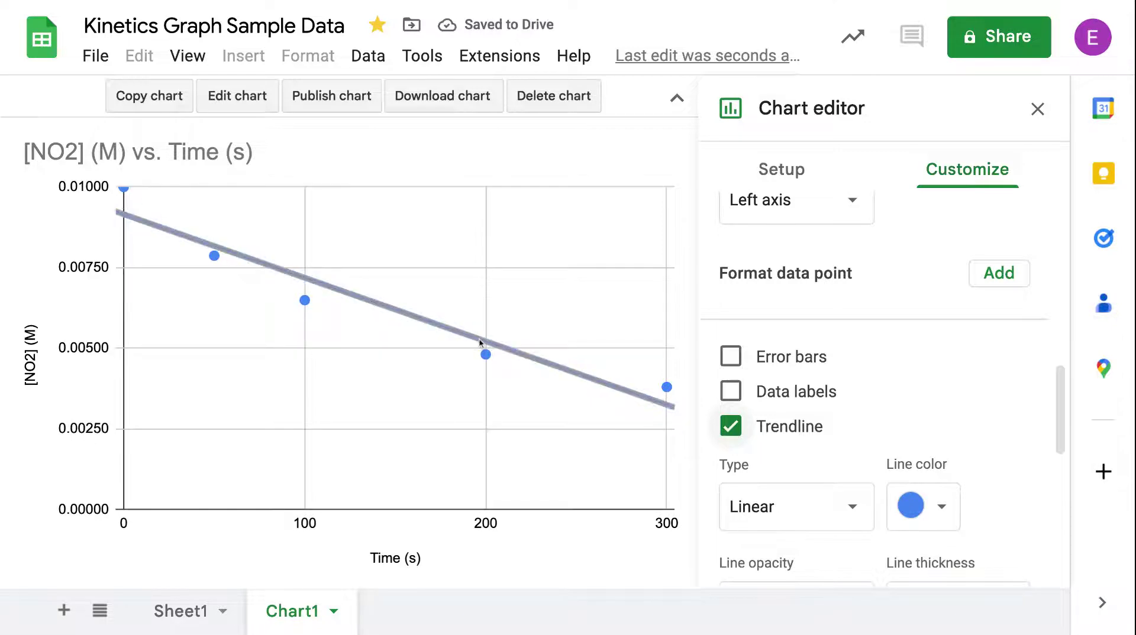
Try the Exponential, Polynomial, Logarithmic, Power Series and Moving Average trendline types on the concentration chart.
{"action": "left_click", "coordinate": [795, 521]}
{"action": "left_click", "coordinate": [814, 543]}
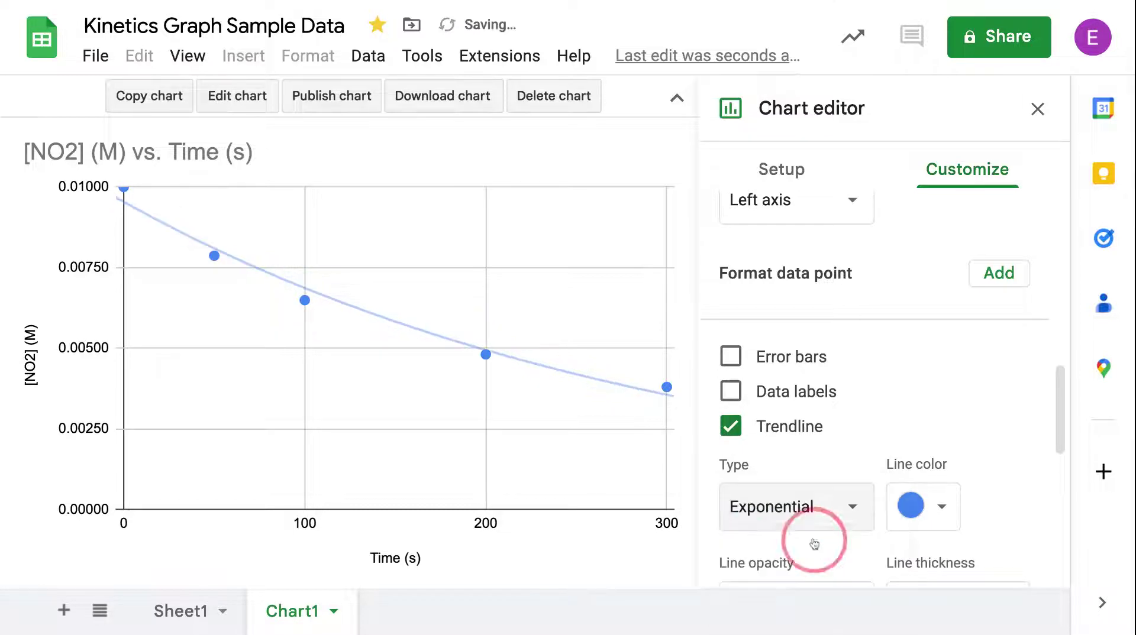
{"action": "left_click", "coordinate": [804, 512]}
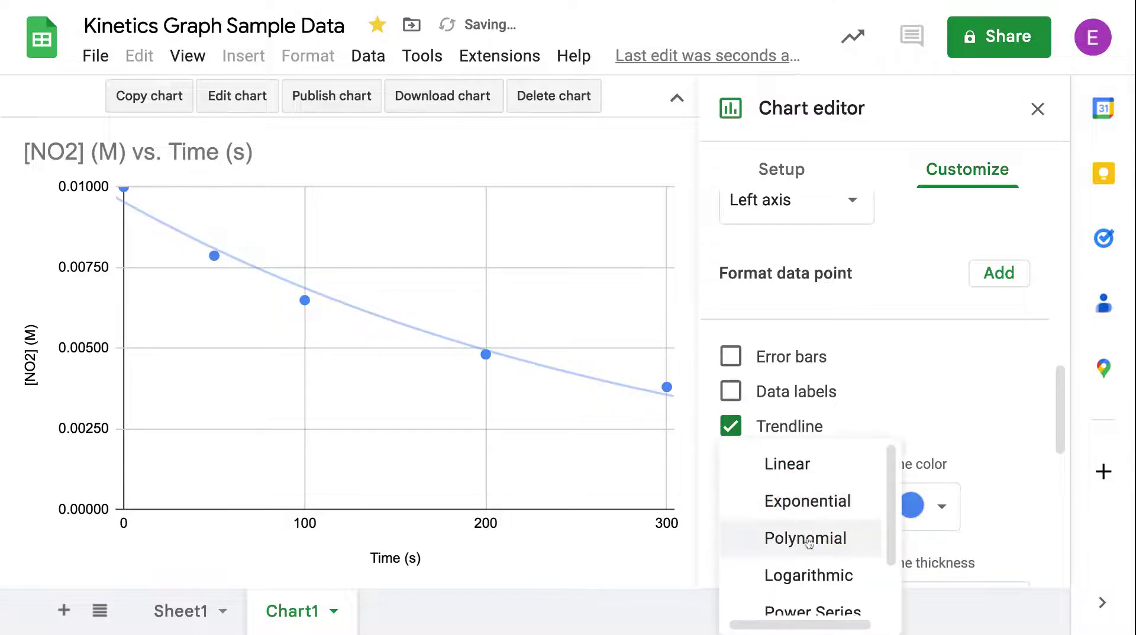
{"action": "left_click", "coordinate": [808, 540]}
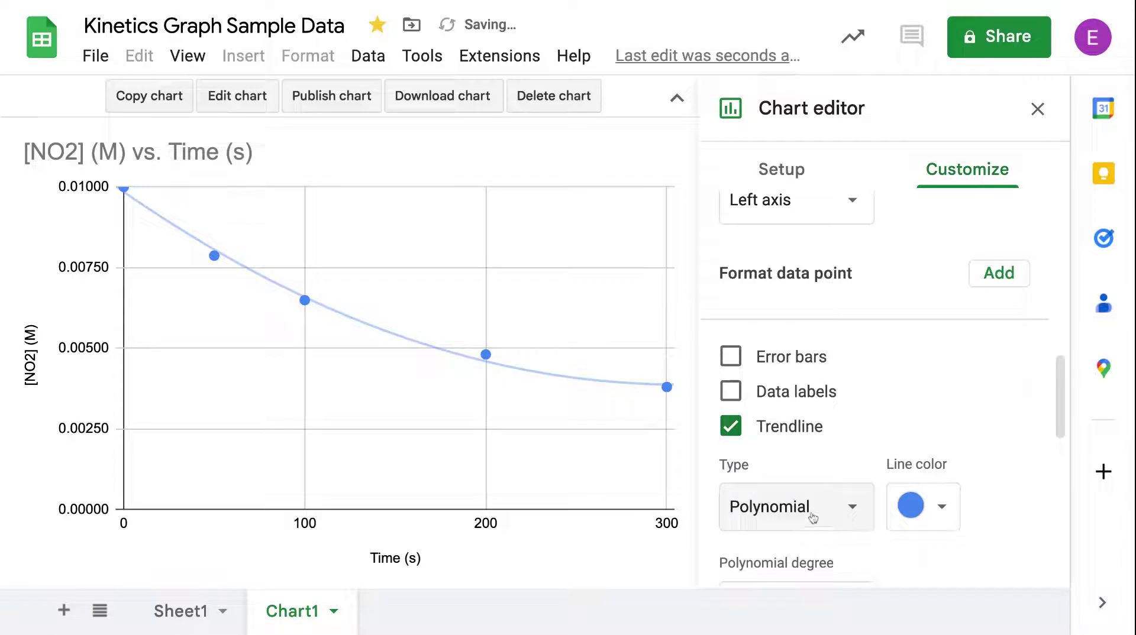
{"action": "left_click", "coordinate": [812, 516]}
{"action": "left_click", "coordinate": [825, 551]}
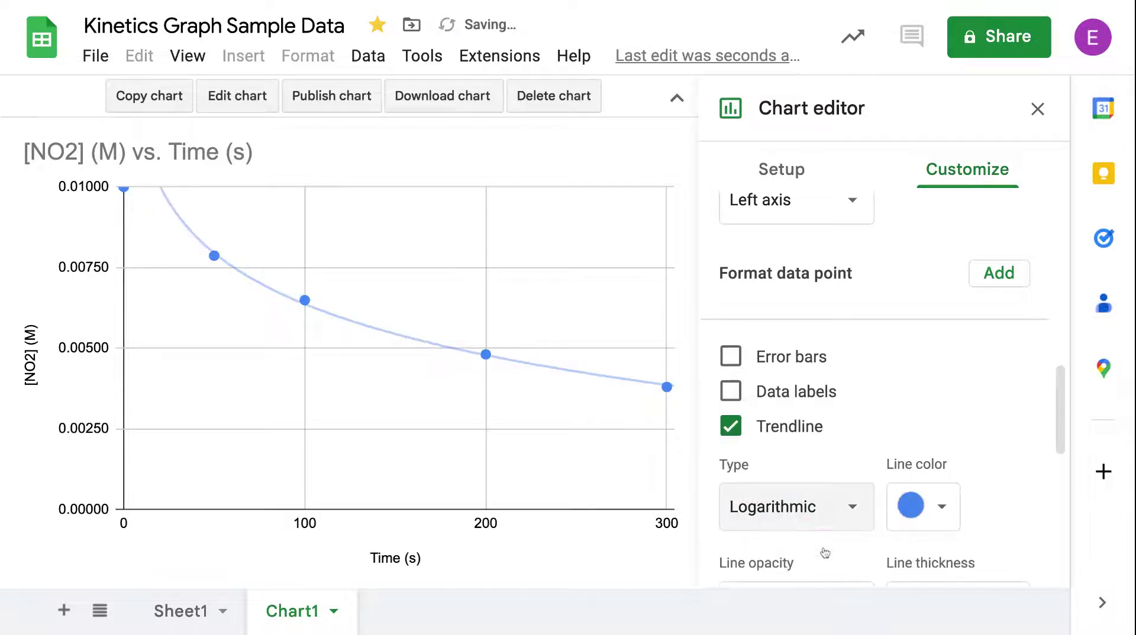
{"action": "left_click", "coordinate": [810, 504]}
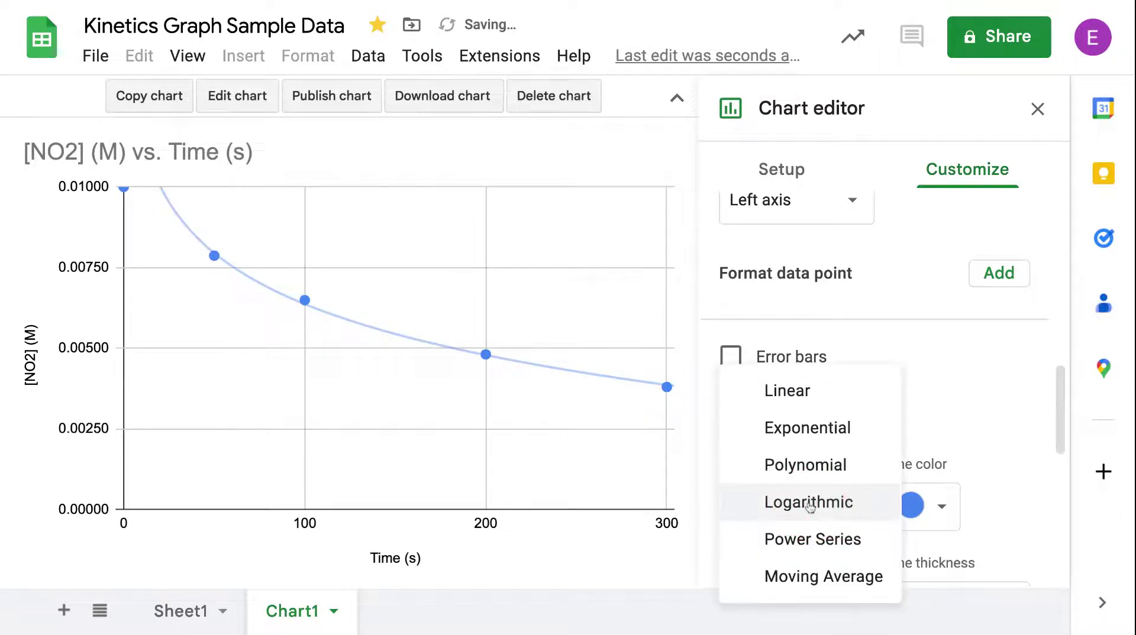
{"action": "left_click", "coordinate": [816, 545]}
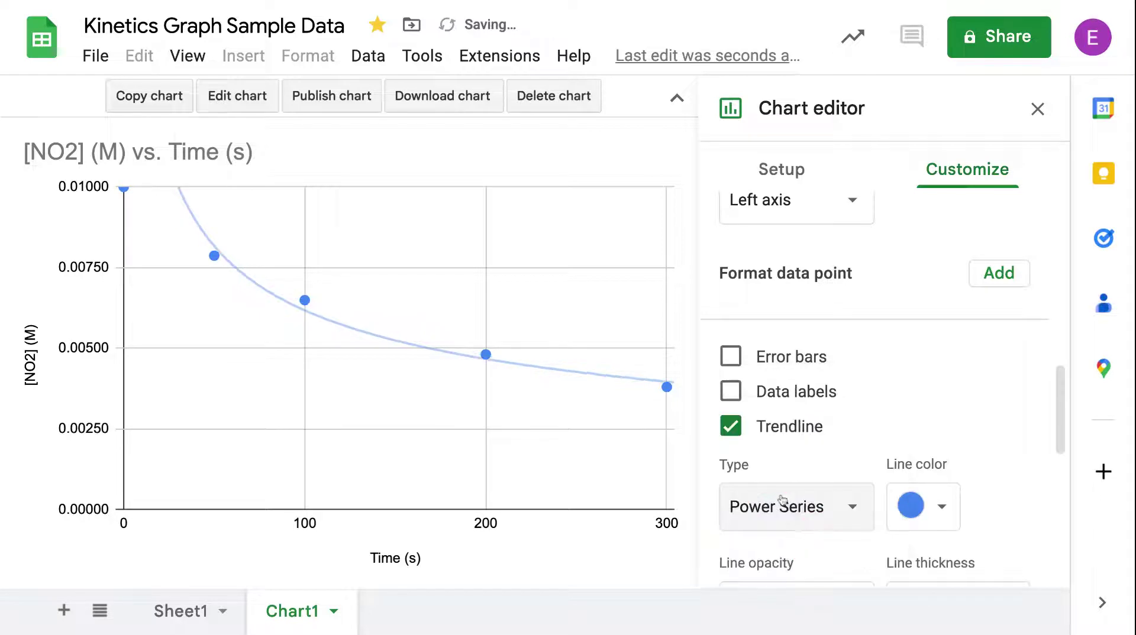
{"action": "left_click", "coordinate": [779, 505]}
{"action": "left_click", "coordinate": [785, 542]}
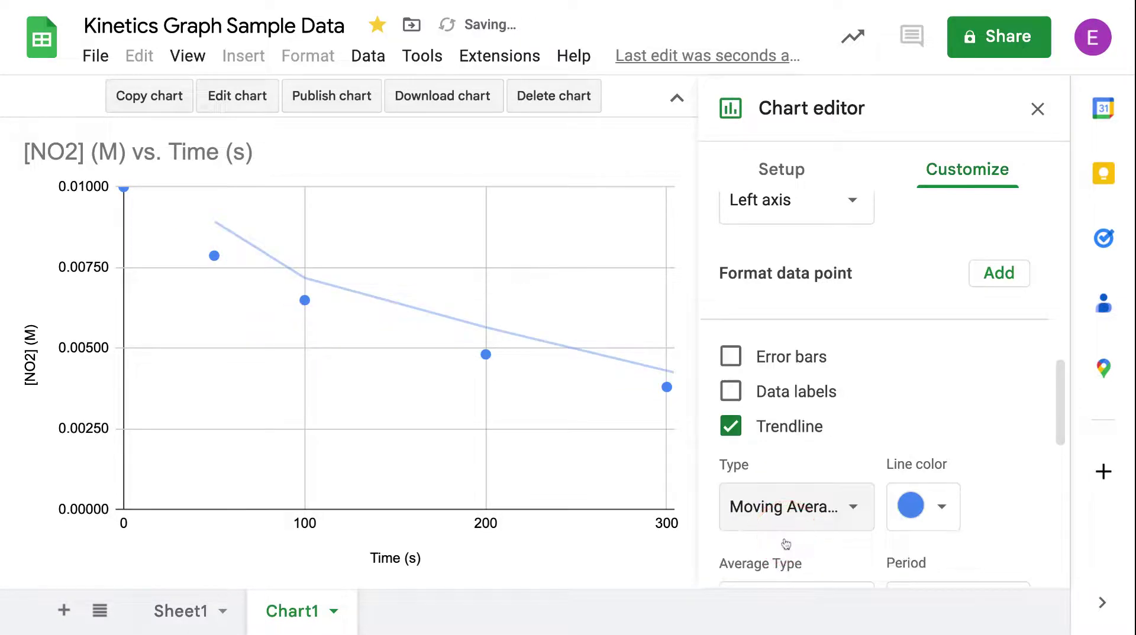
{"action": "left_click", "coordinate": [778, 512]}
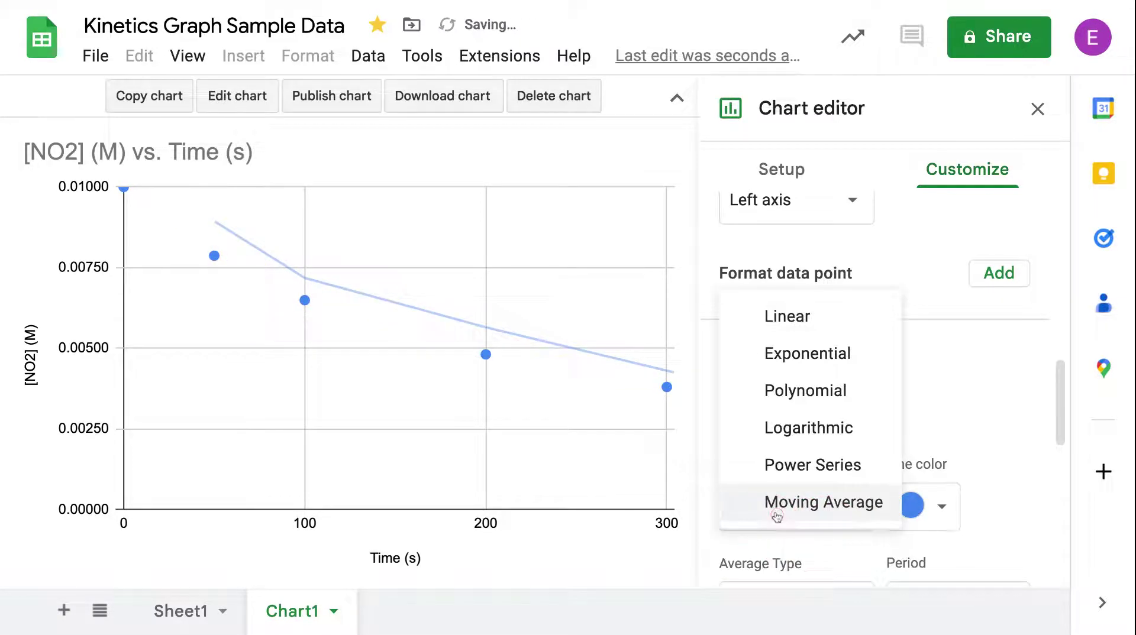
{"action": "left_click", "coordinate": [804, 432]}
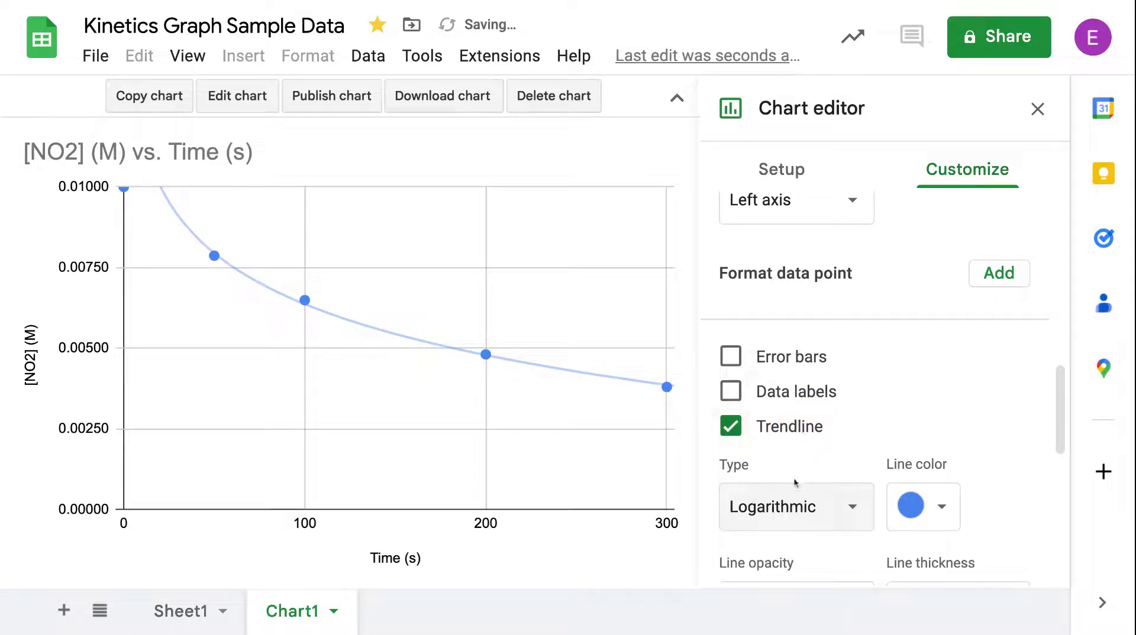
Set the trendline type to Polynomial, show its R² value and close the chart editor.
{"action": "left_click", "coordinate": [793, 507]}
{"action": "left_click", "coordinate": [793, 464]}
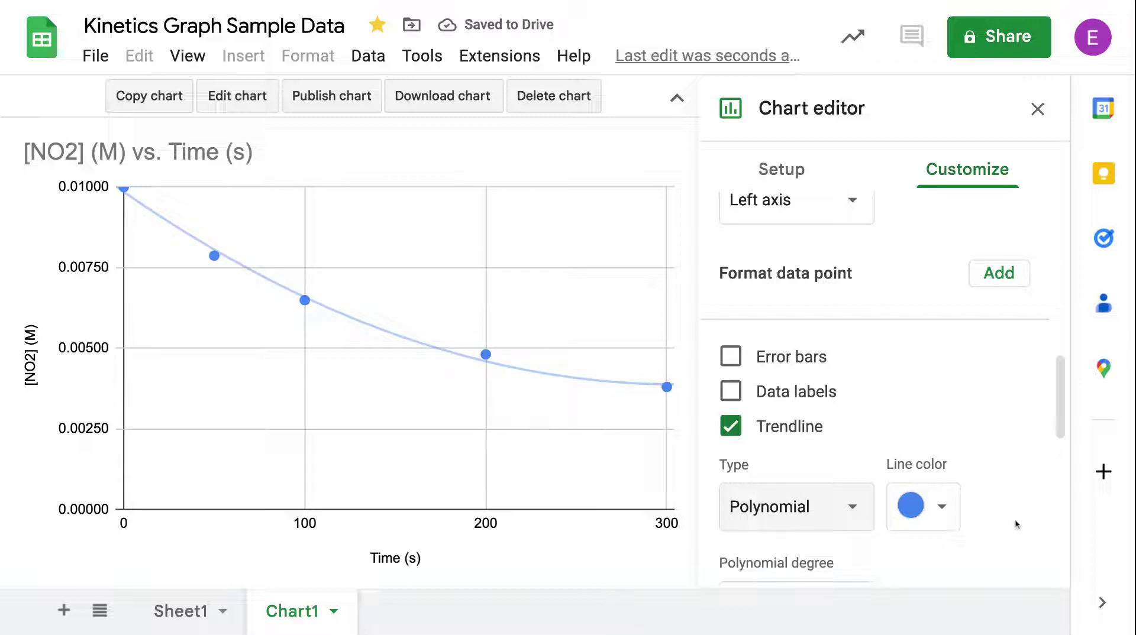
{"action": "scroll", "coordinate": [881, 390], "scroll_direction": "down", "scroll_amount": 4}
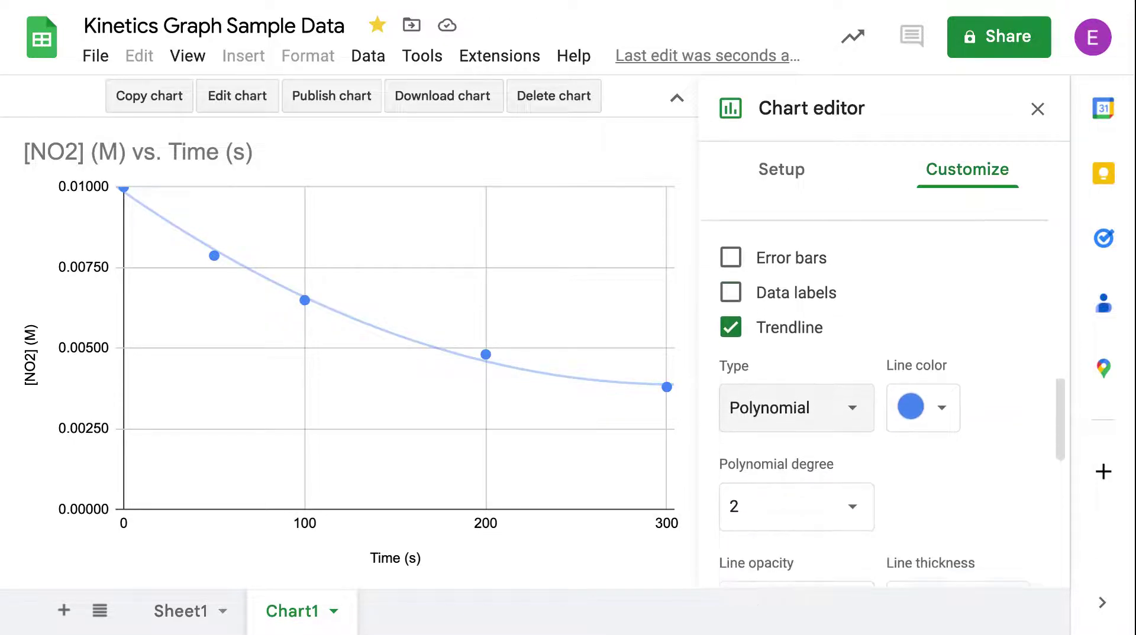
{"action": "scroll", "coordinate": [887, 414], "scroll_direction": "down", "scroll_amount": 3}
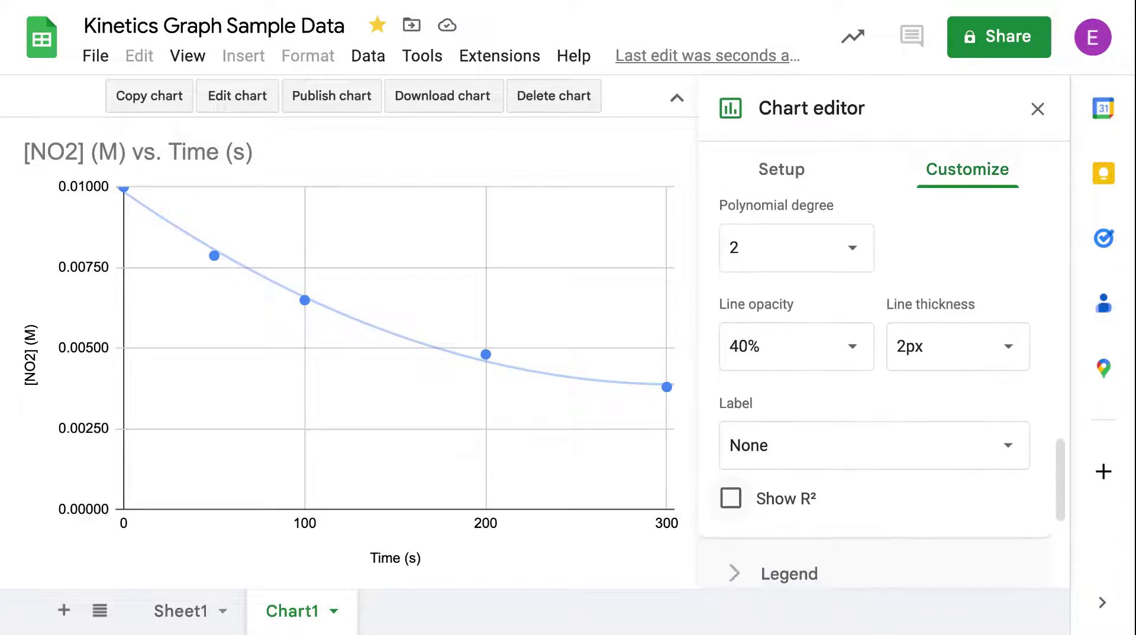
{"action": "left_click", "coordinate": [729, 495]}
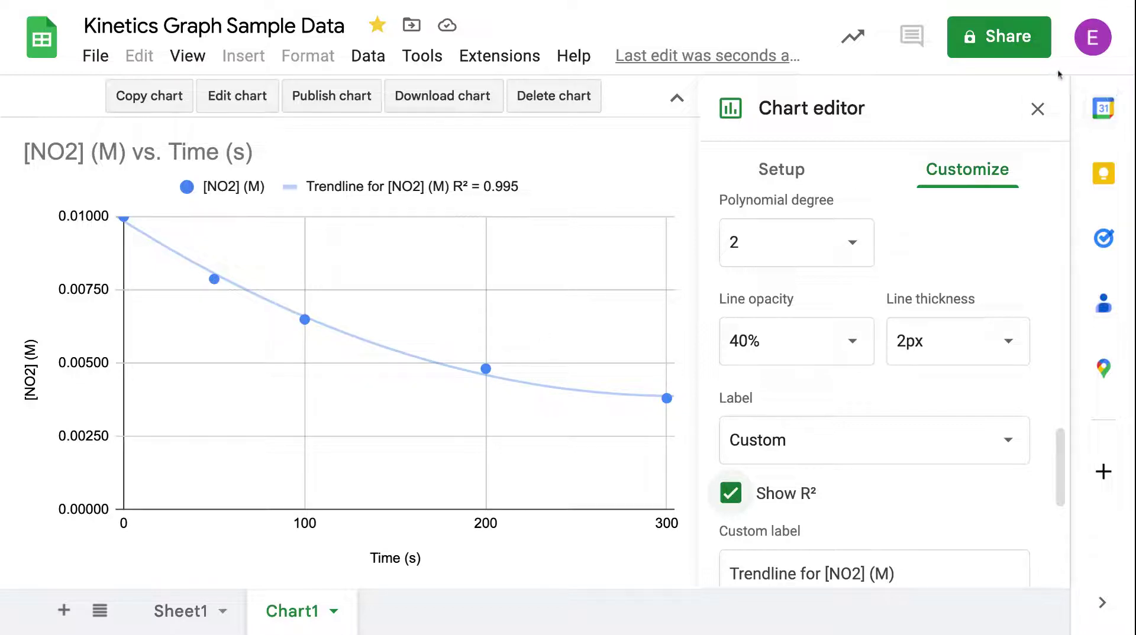
{"action": "left_click", "coordinate": [1038, 110]}
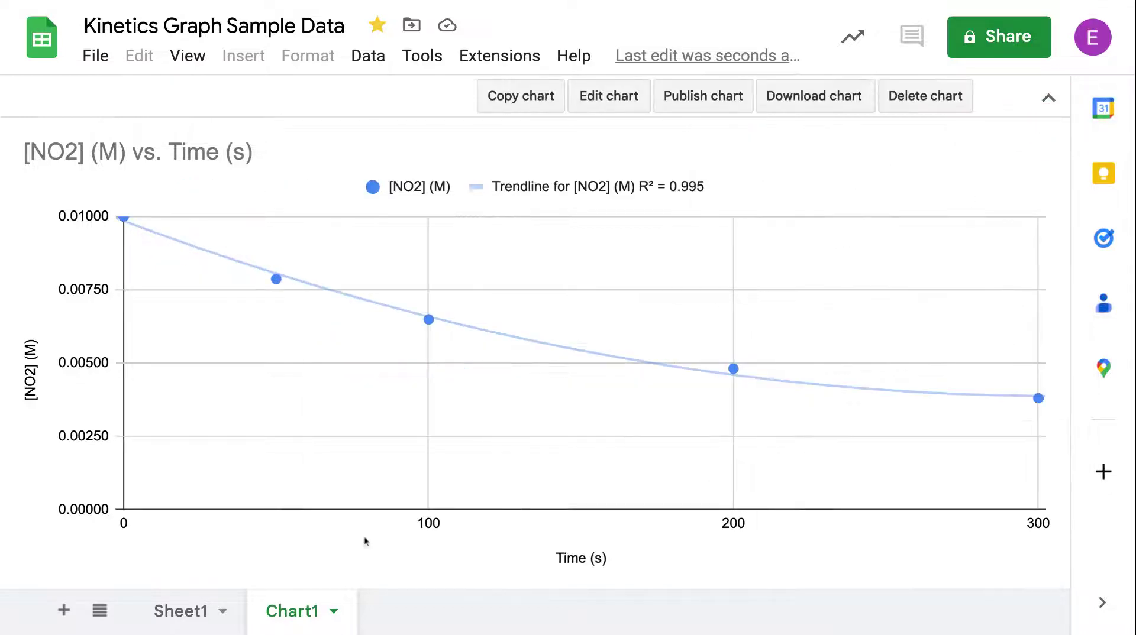
Insert a chart from the Time (s) data in A1:A6 and the ln[NO2] data in C1:C6 on Sheet1.
{"action": "left_click", "coordinate": [190, 613]}
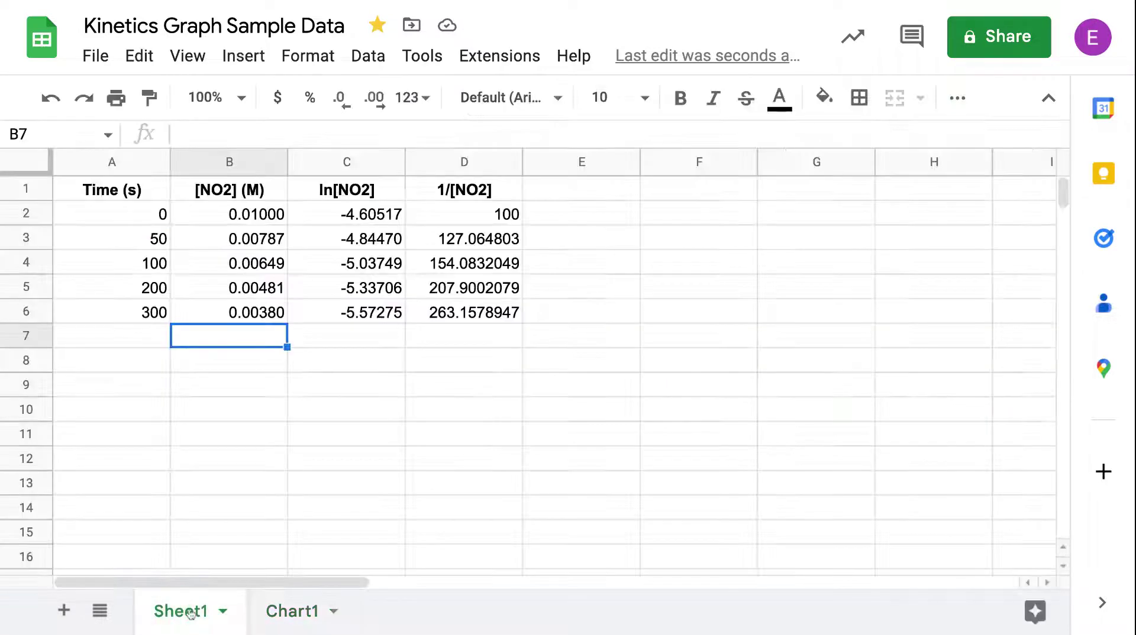
{"action": "left_click", "coordinate": [280, 410]}
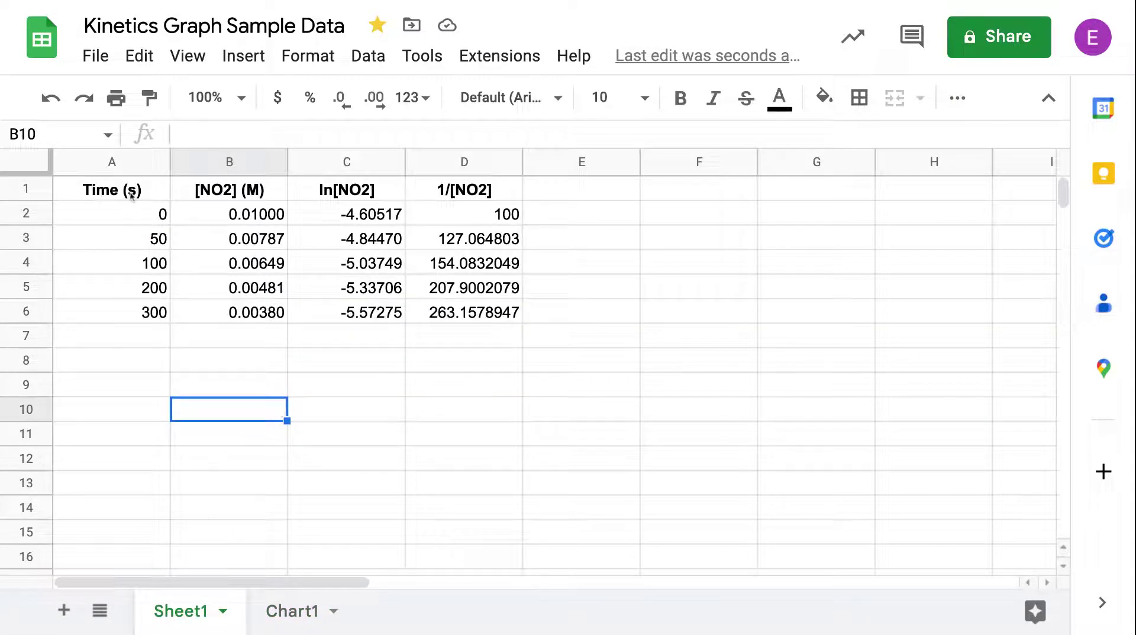
{"action": "left_click_drag", "start_coordinate": [127, 196], "coordinate": [114, 303]}
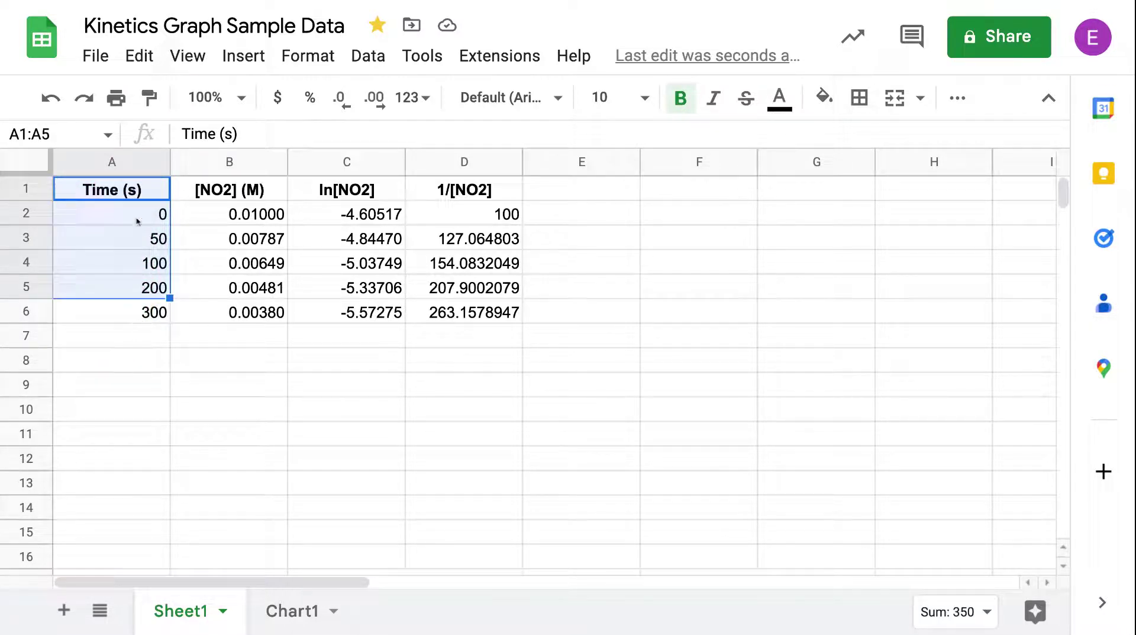
{"action": "left_click_drag", "start_coordinate": [131, 186], "coordinate": [122, 319]}
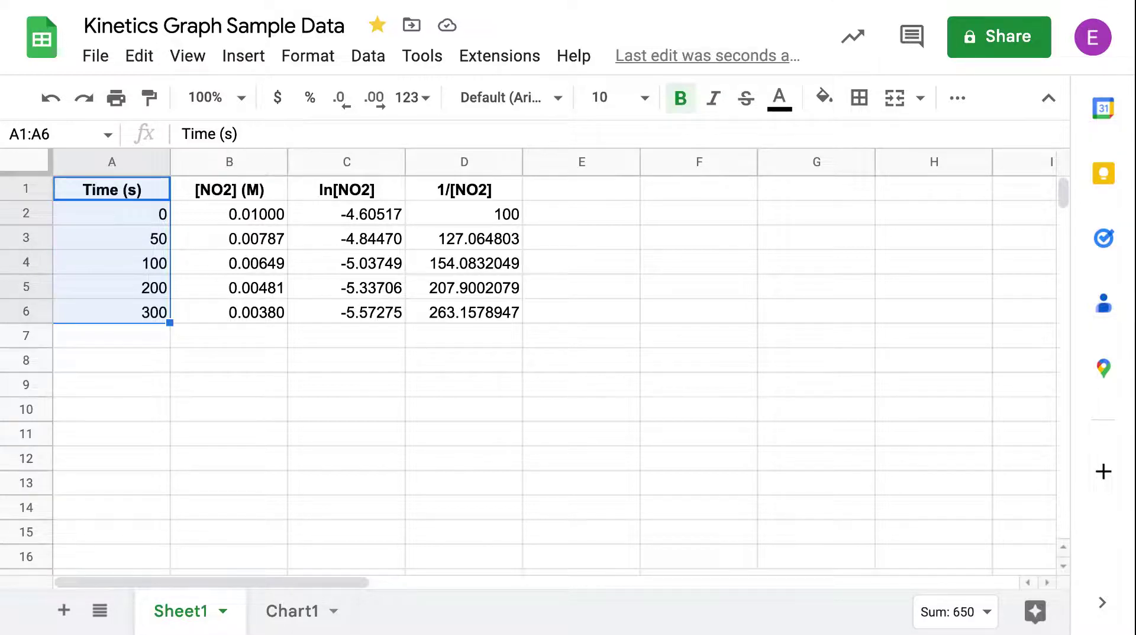
{"action": "left_click_drag", "start_coordinate": [347, 189], "coordinate": [337, 319]}
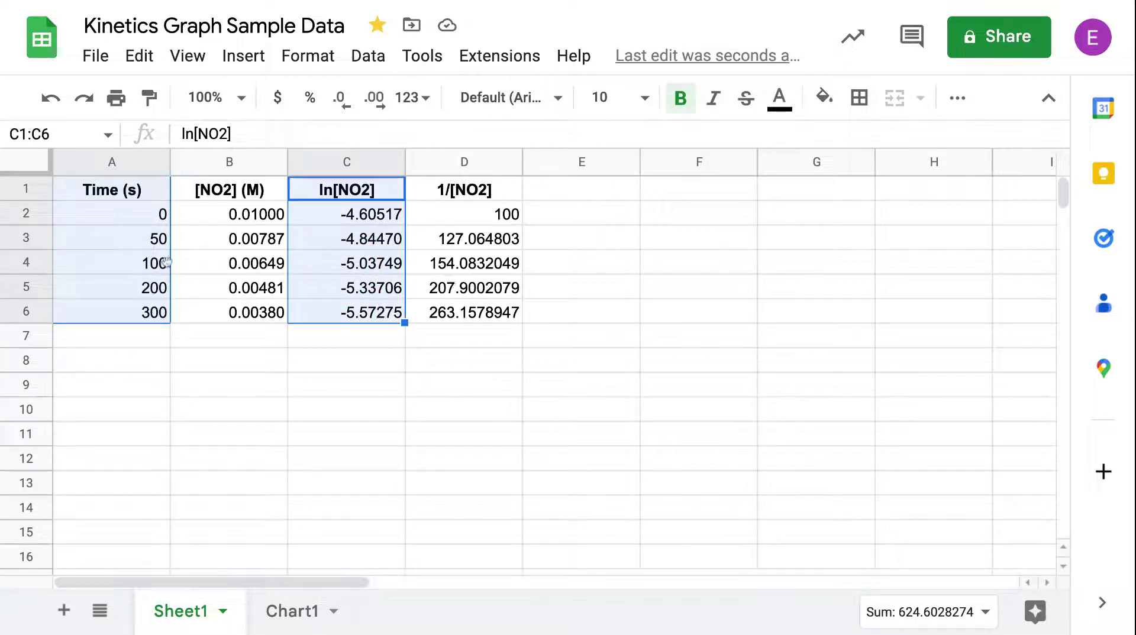
{"action": "left_click", "coordinate": [956, 99]}
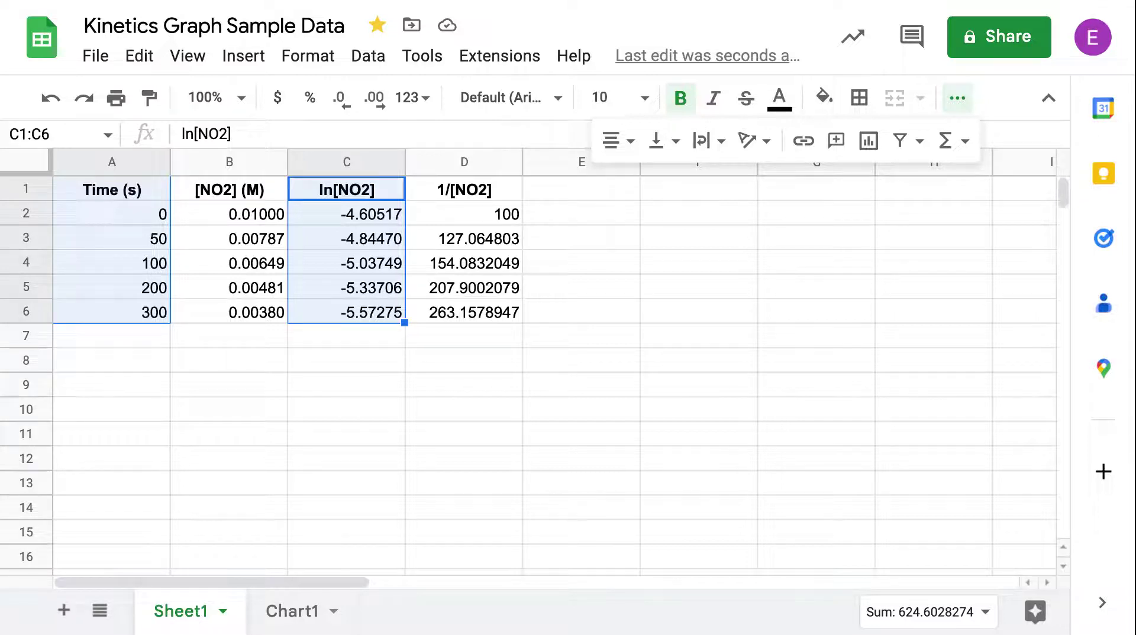
{"action": "left_click", "coordinate": [868, 140]}
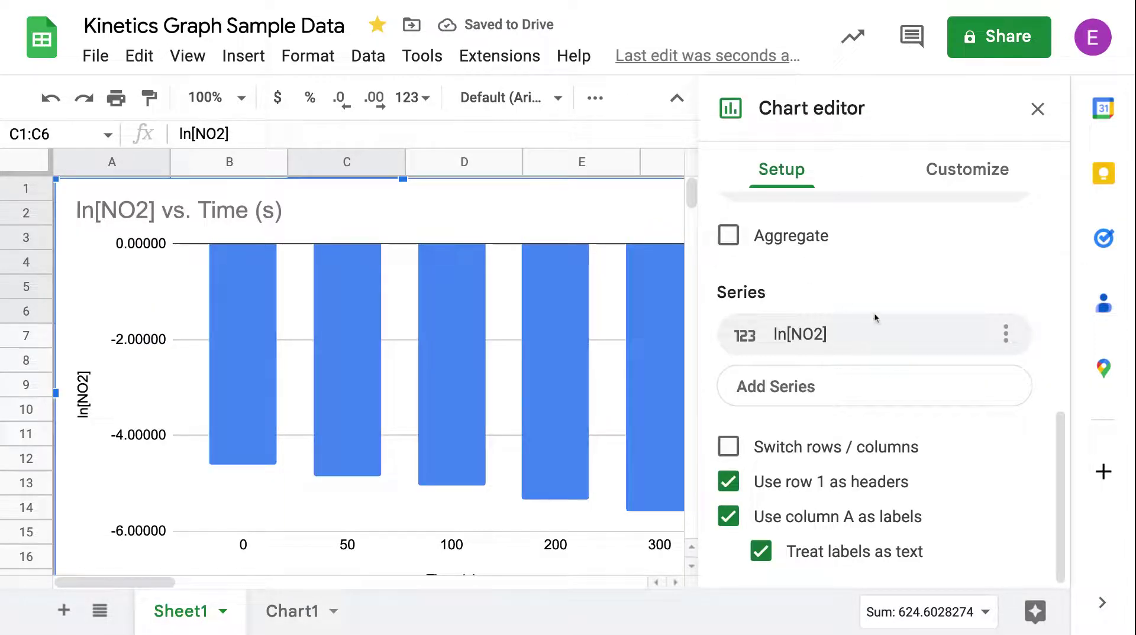
Change the ln[NO2] chart's type to Scatter chart and close the chart editor.
{"action": "scroll", "coordinate": [836, 263], "scroll_direction": "up", "scroll_amount": 5}
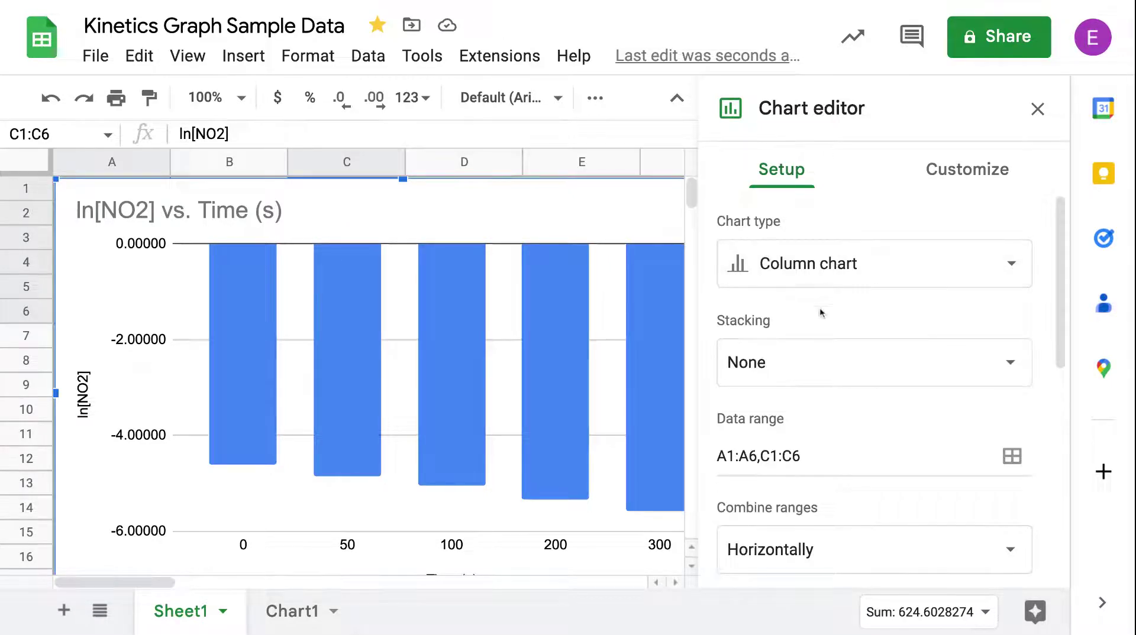
{"action": "left_click", "coordinate": [798, 290]}
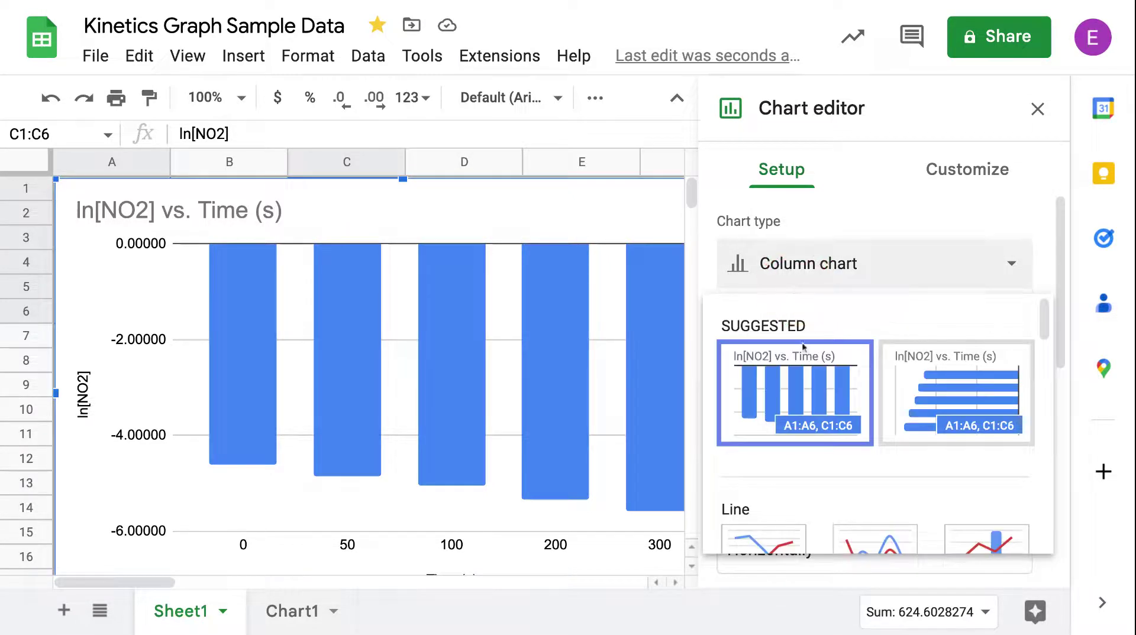
{"action": "scroll", "coordinate": [803, 347], "scroll_direction": "down", "scroll_amount": 6}
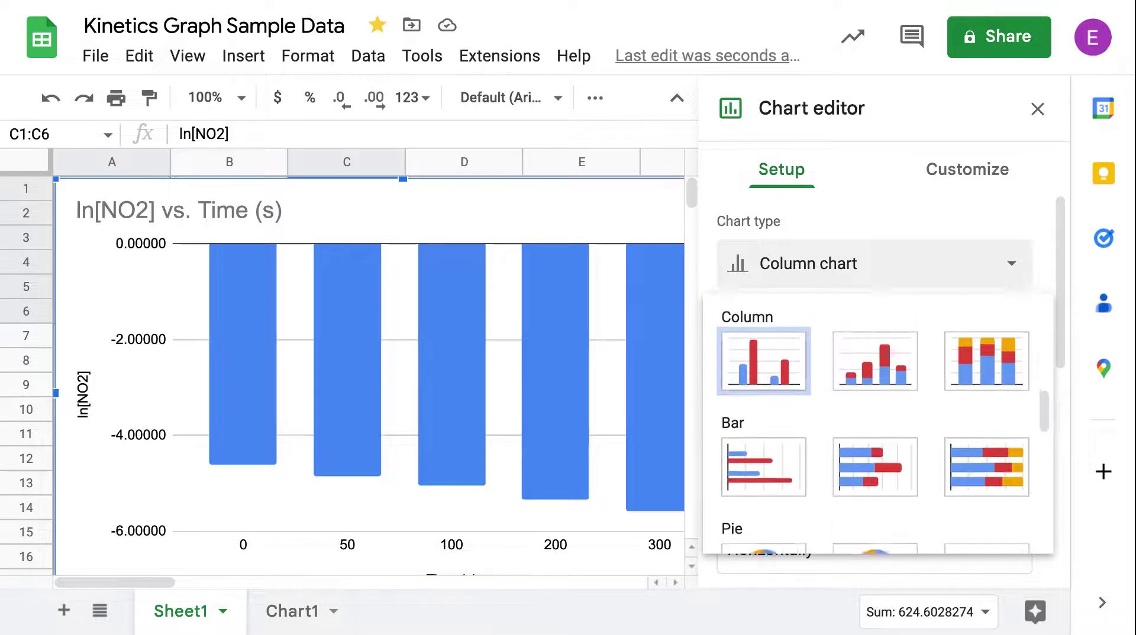
{"action": "scroll", "coordinate": [764, 349], "scroll_direction": "down", "scroll_amount": 4}
{"action": "left_click", "coordinate": [769, 452]}
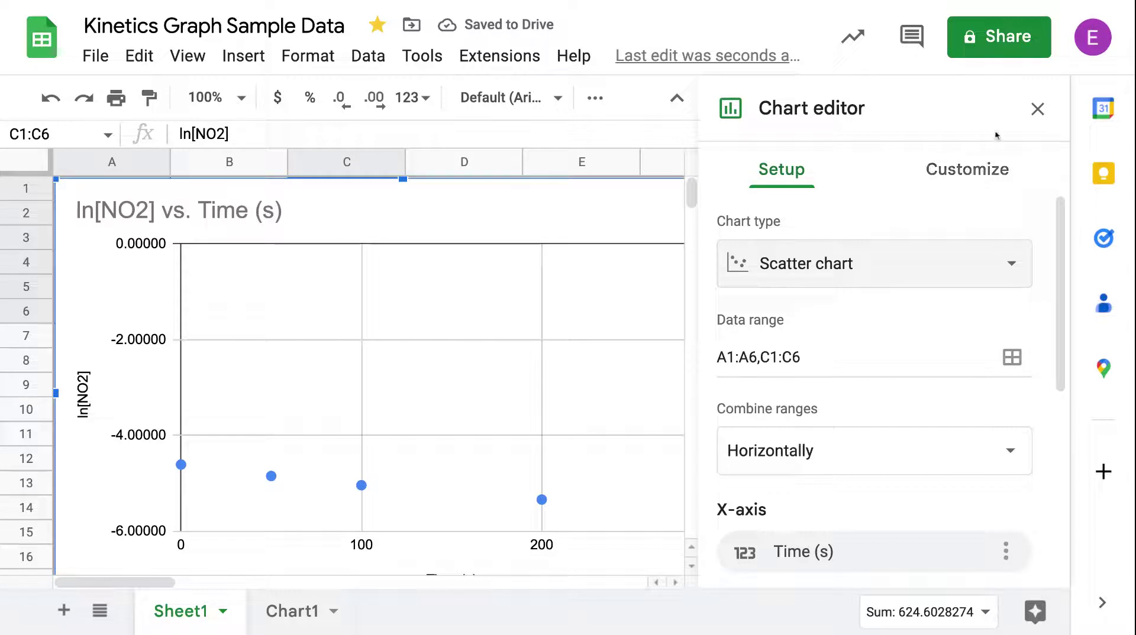
{"action": "left_click", "coordinate": [1037, 109]}
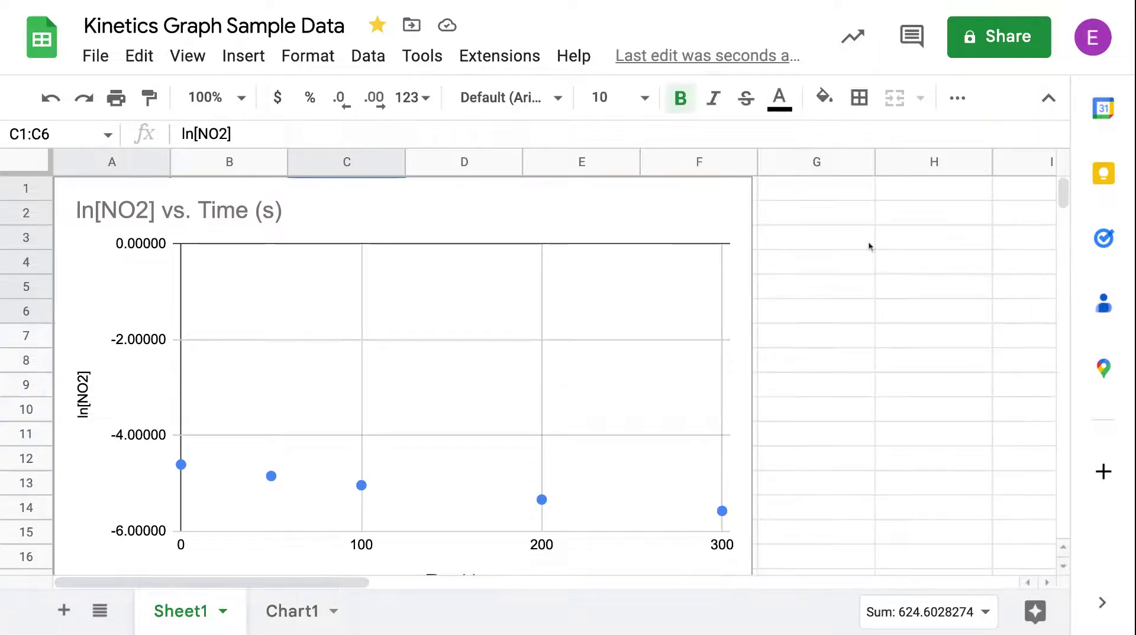
Move the ln[NO2] vs. Time (s) scatter chart to its own sheet.
{"action": "left_click", "coordinate": [717, 217]}
{"action": "left_click", "coordinate": [735, 200]}
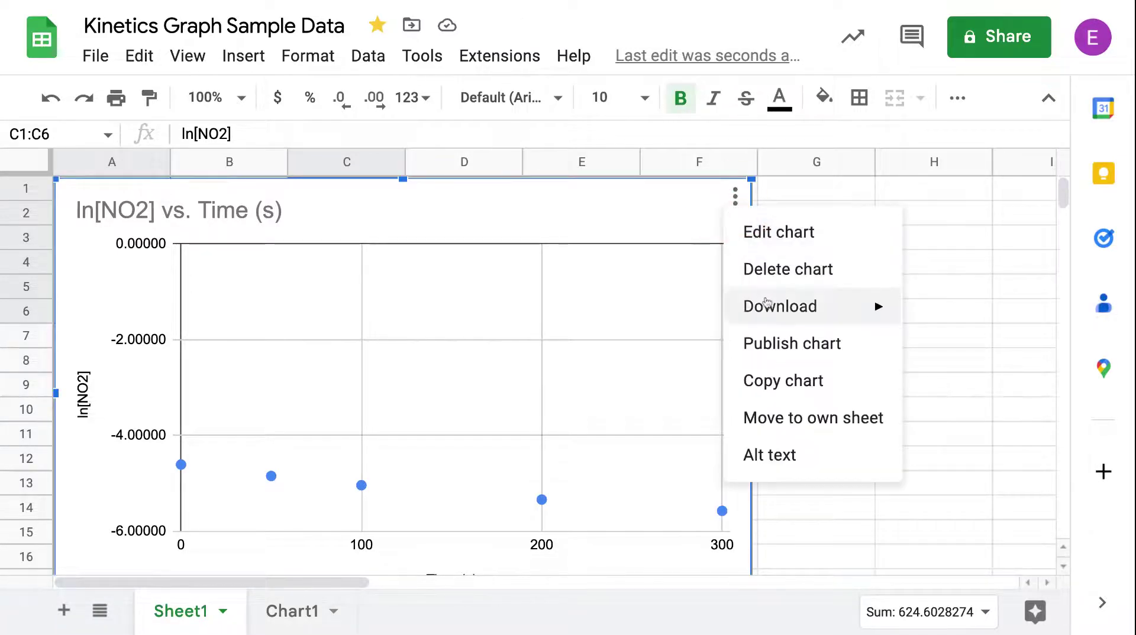
{"action": "left_click", "coordinate": [784, 420]}
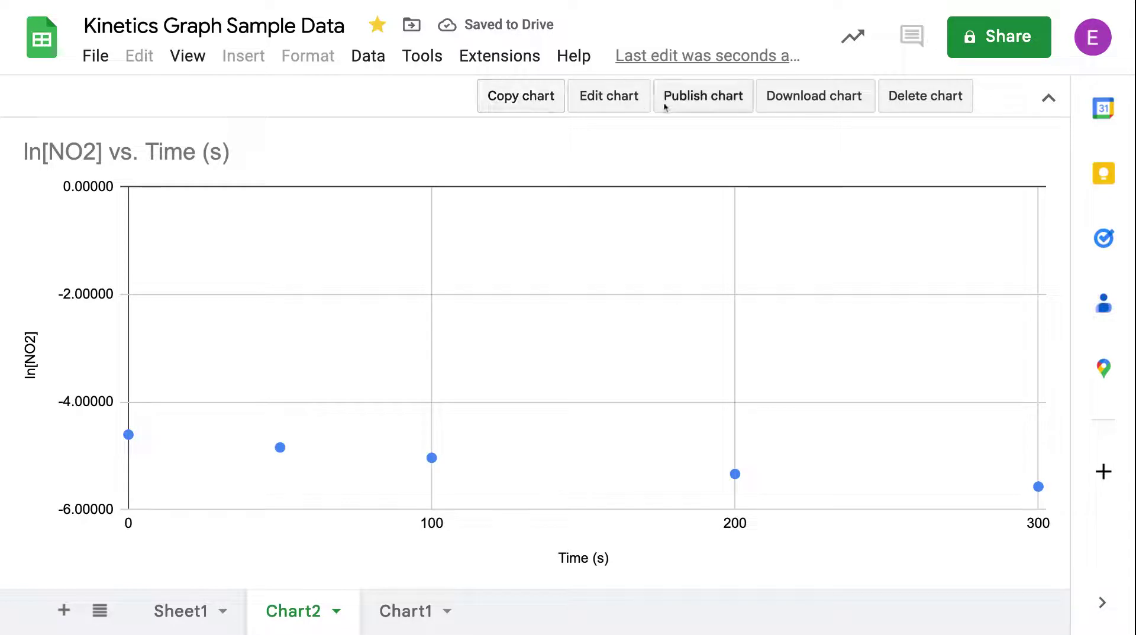
Add a linear trendline to the ln[NO2] series of the chart on the Chart2 sheet.
{"action": "left_click", "coordinate": [622, 110]}
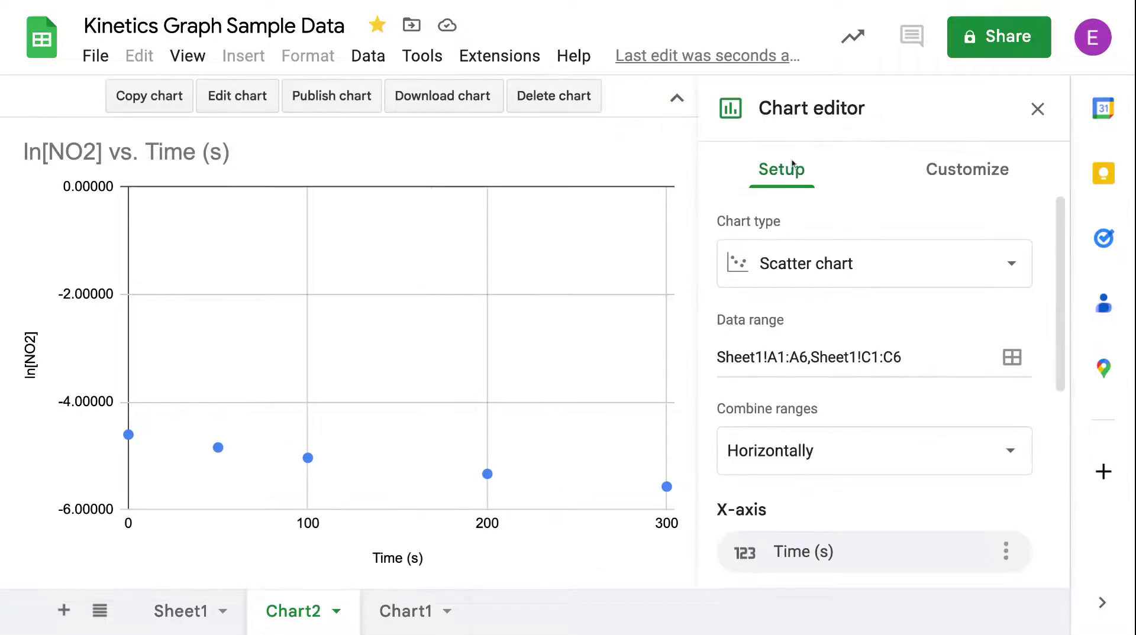
{"action": "left_click", "coordinate": [949, 174]}
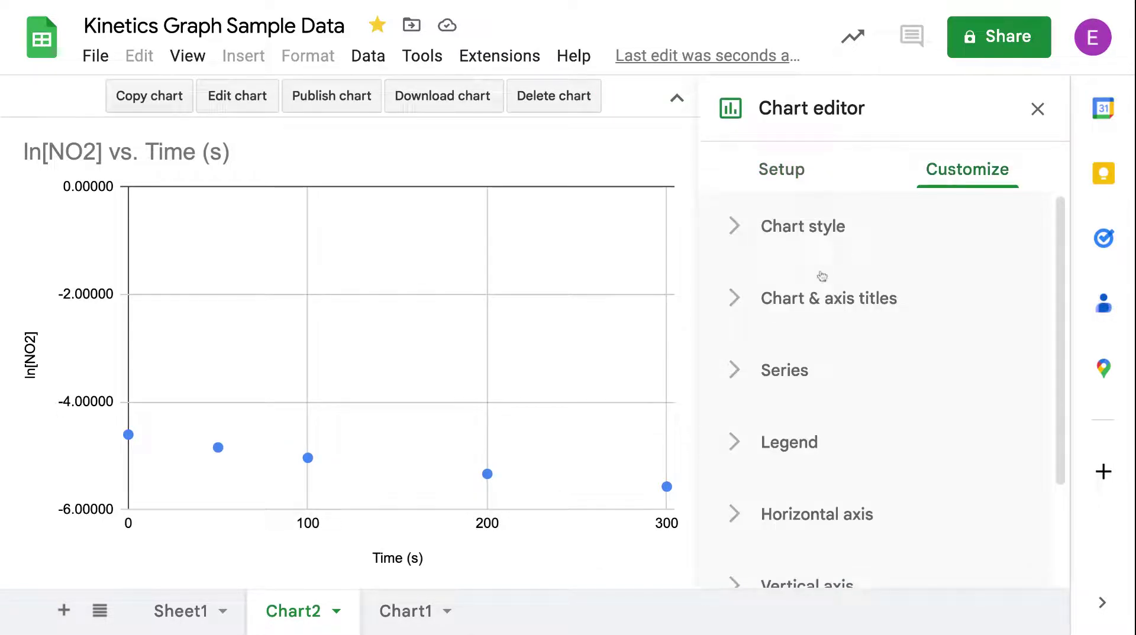
{"action": "left_click", "coordinate": [776, 379]}
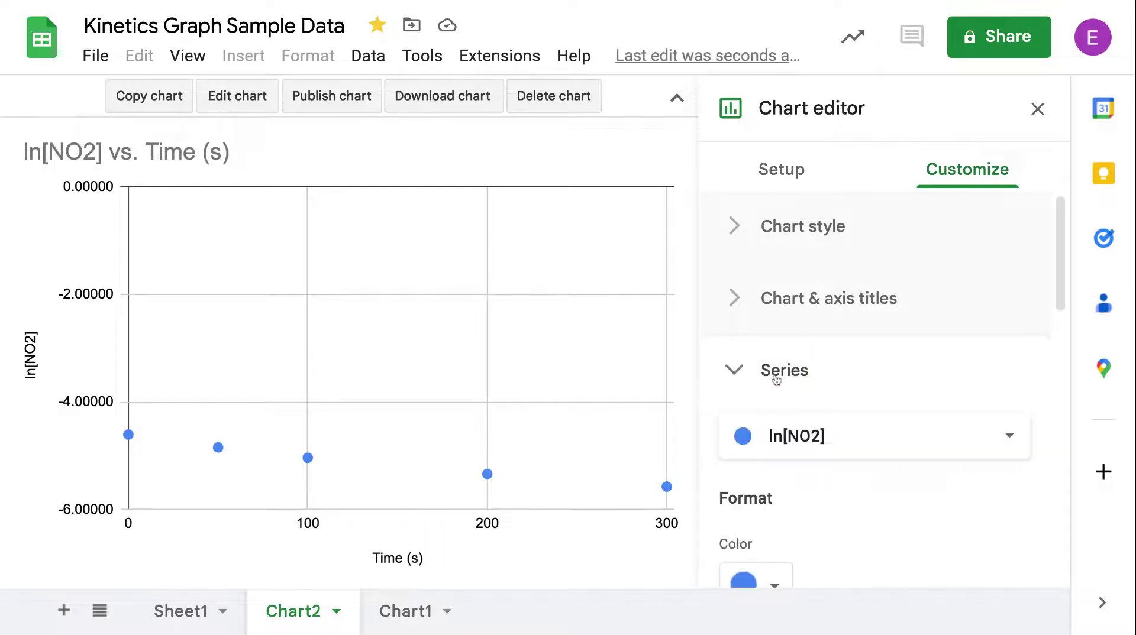
{"action": "scroll", "coordinate": [783, 390], "scroll_direction": "down", "scroll_amount": 4}
{"action": "scroll", "coordinate": [786, 390], "scroll_direction": "down", "scroll_amount": 5}
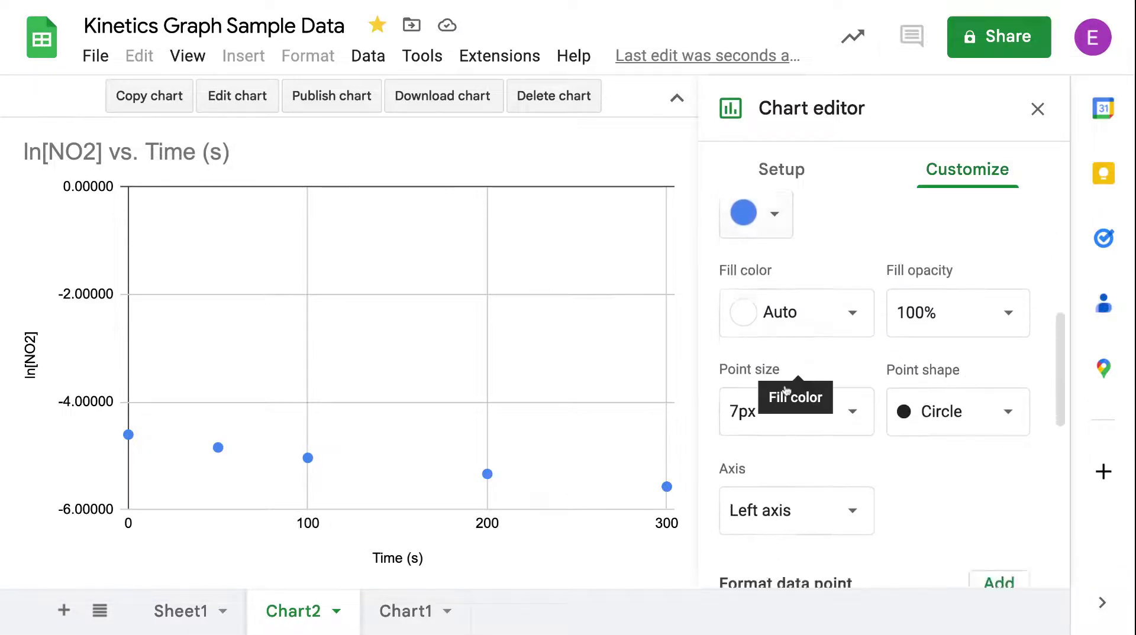
{"action": "scroll", "coordinate": [832, 503], "scroll_direction": "down", "scroll_amount": 3}
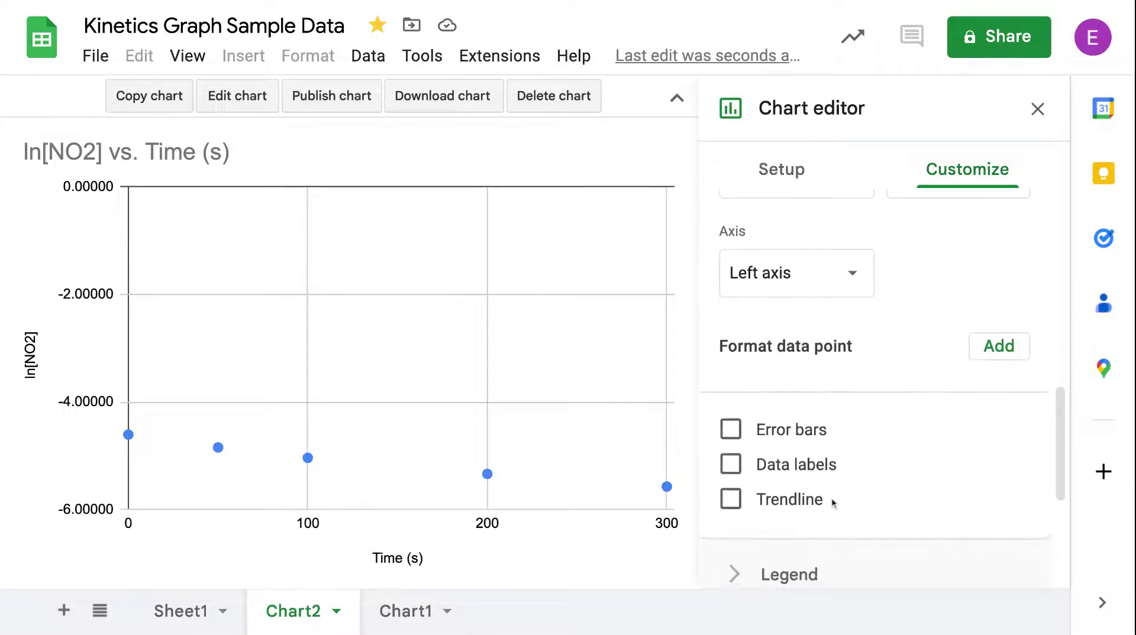
{"action": "left_click", "coordinate": [780, 472]}
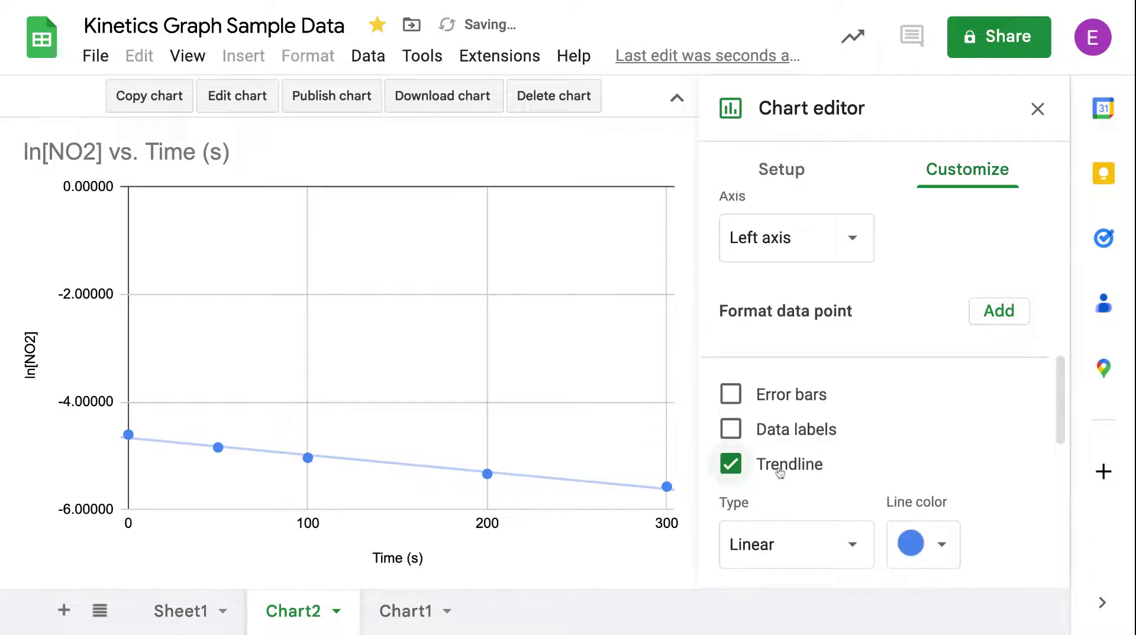
Show the R² value of the ln[NO2] trendline and use its equation as the label.
{"action": "scroll", "coordinate": [819, 379], "scroll_direction": "down", "scroll_amount": 1}
{"action": "scroll", "coordinate": [821, 365], "scroll_direction": "down", "scroll_amount": 4}
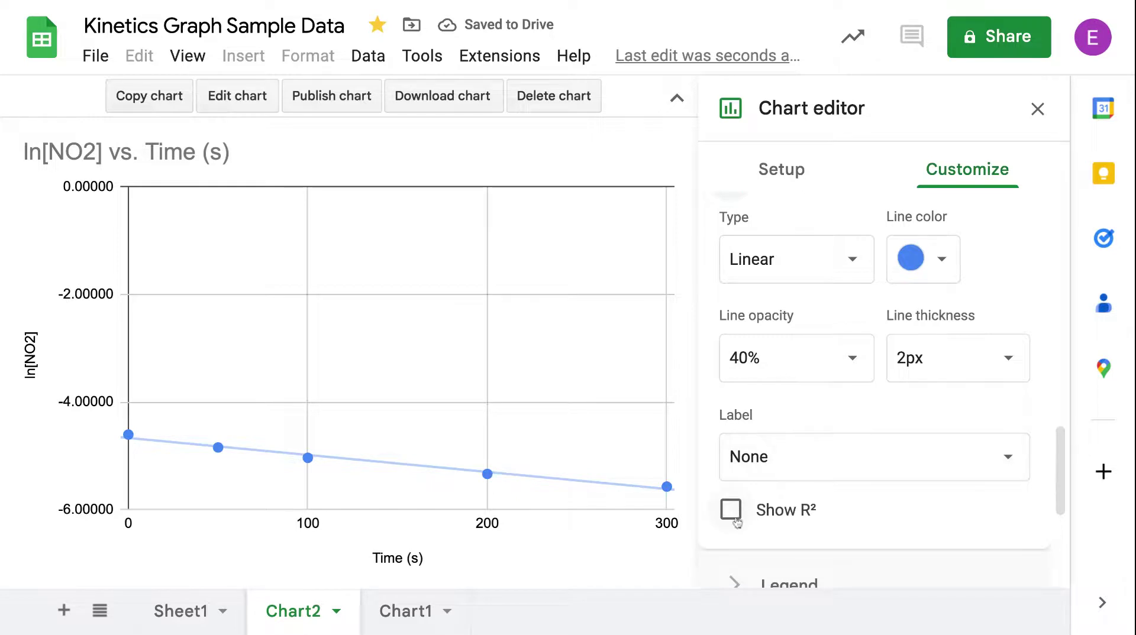
{"action": "left_click", "coordinate": [731, 510]}
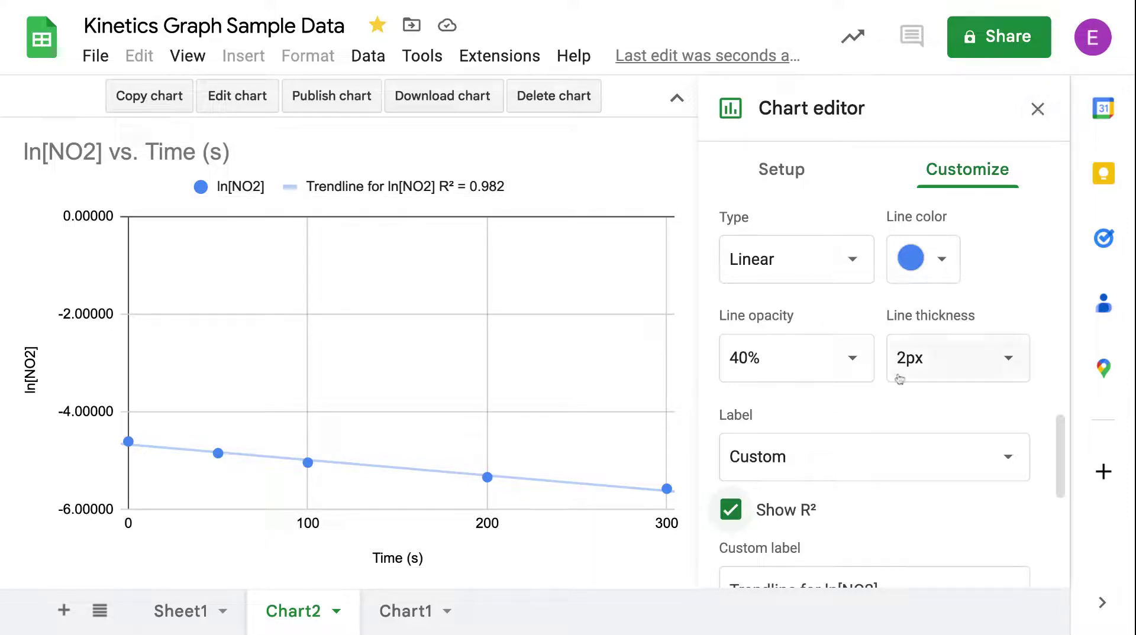
{"action": "scroll", "coordinate": [881, 414], "scroll_direction": "down", "scroll_amount": 2}
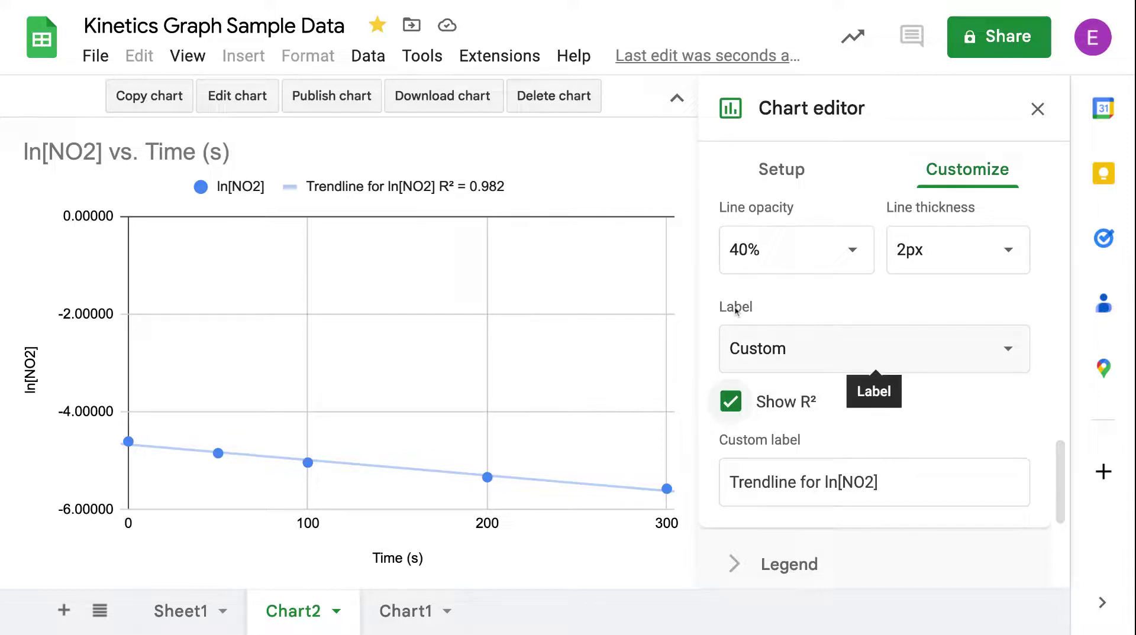
{"action": "left_click", "coordinate": [770, 364]}
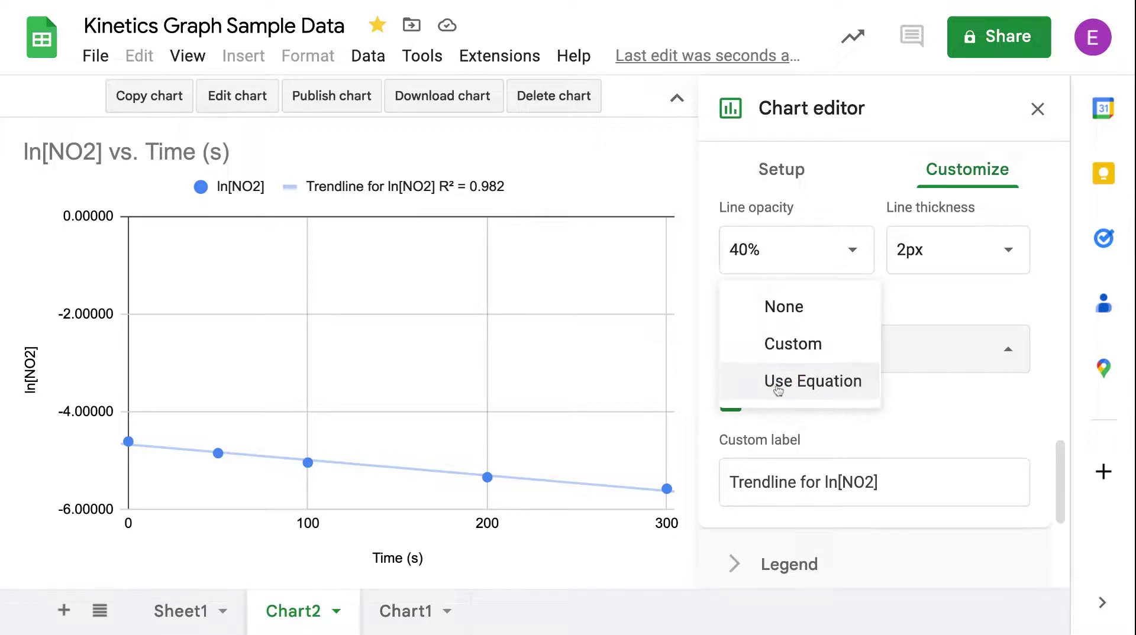
{"action": "left_click", "coordinate": [778, 385]}
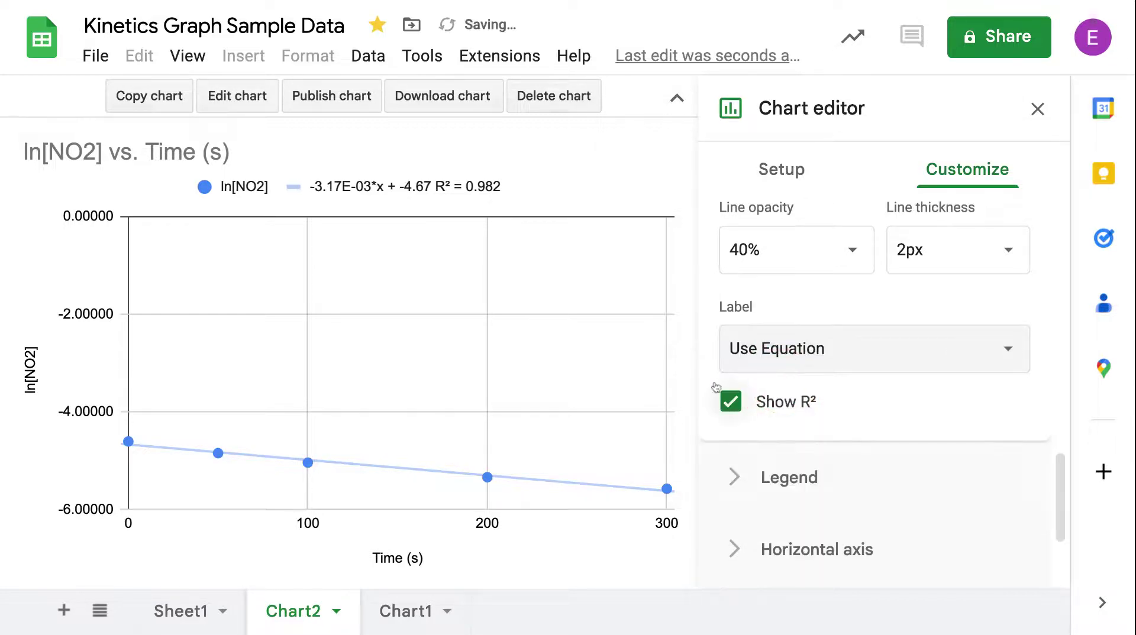
{"action": "left_click", "coordinate": [328, 188]}
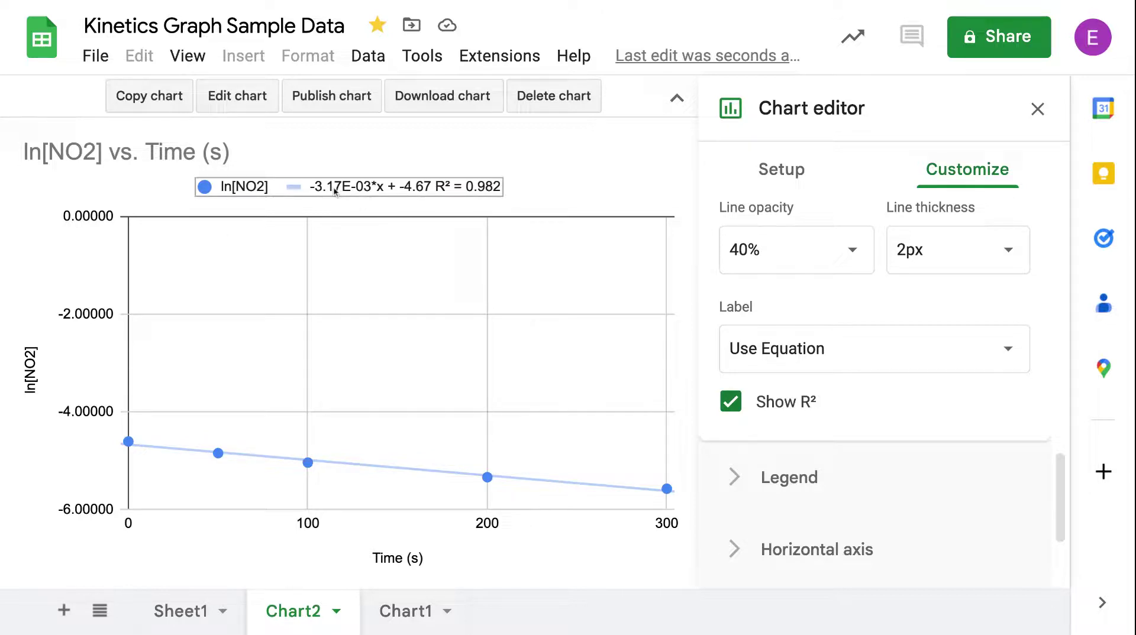
Close the chart editor, return to the data on Sheet1 and clear the cell selection.
{"action": "left_click", "coordinate": [1036, 108]}
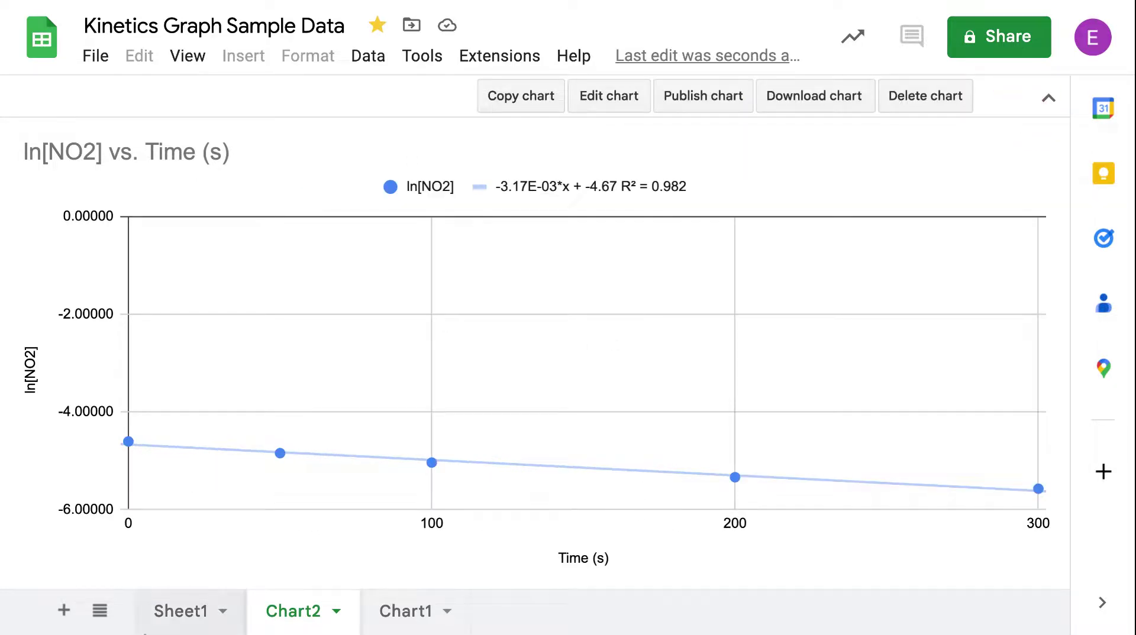
{"action": "left_click", "coordinate": [164, 620]}
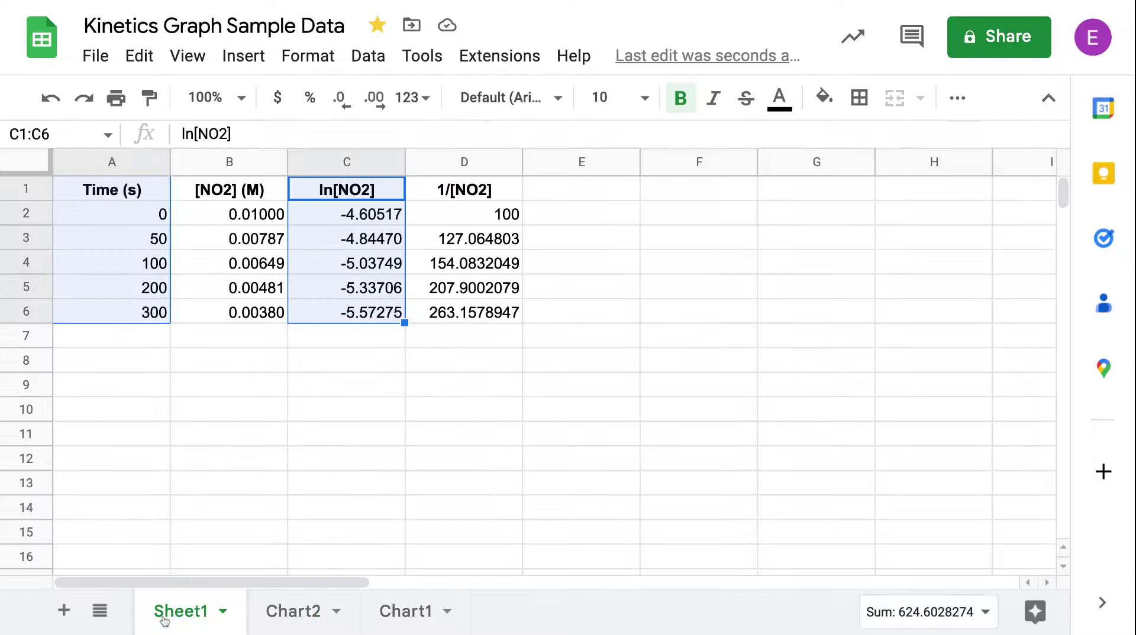
{"action": "left_click", "coordinate": [385, 477]}
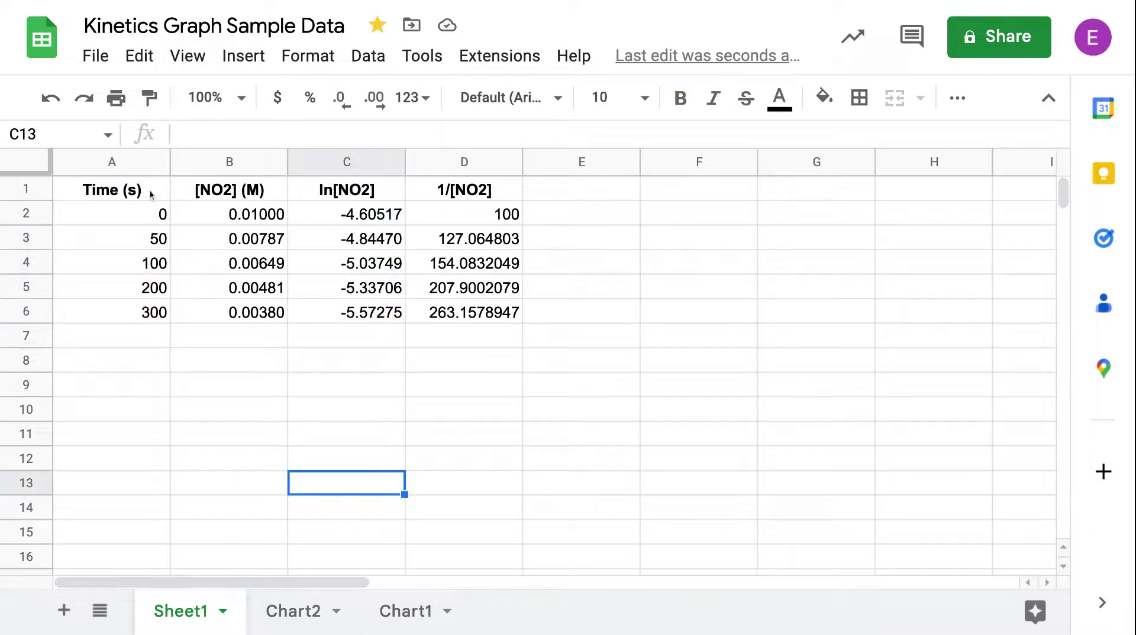
{"action": "left_click_drag", "start_coordinate": [122, 190], "coordinate": [144, 316]}
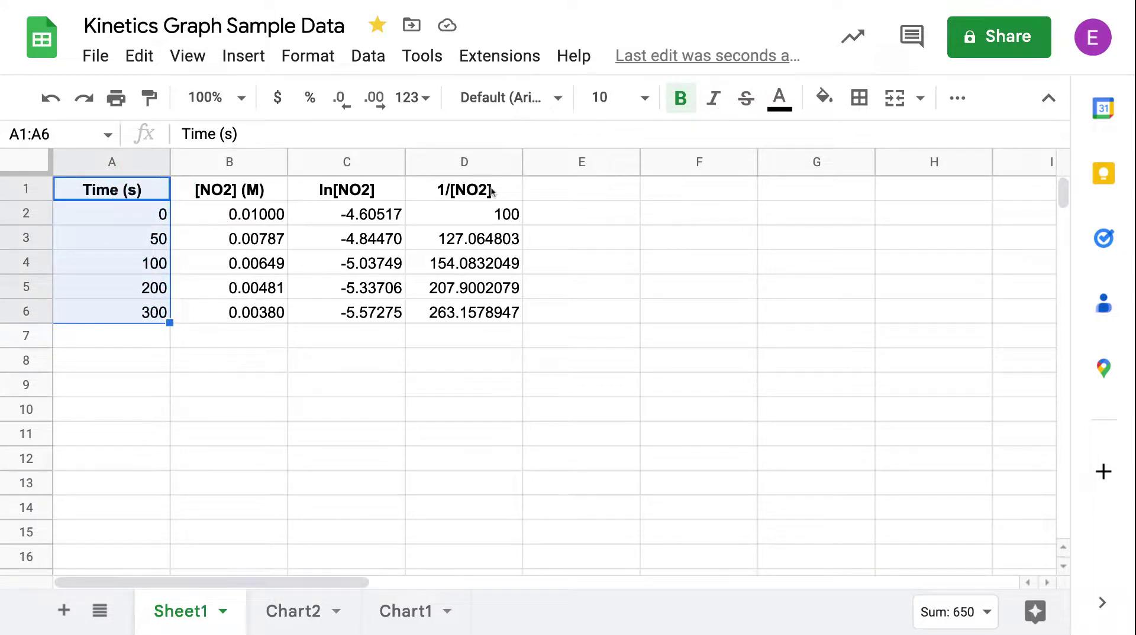
{"action": "left_click_drag", "start_coordinate": [490, 192], "coordinate": [476, 263]}
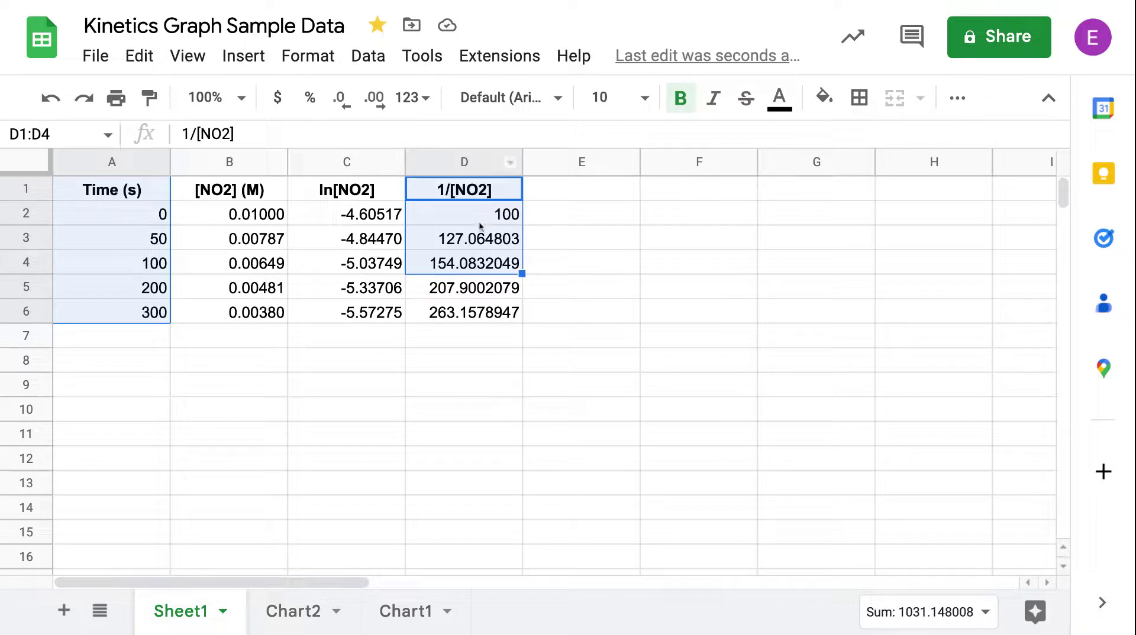
{"action": "left_click", "coordinate": [599, 312]}
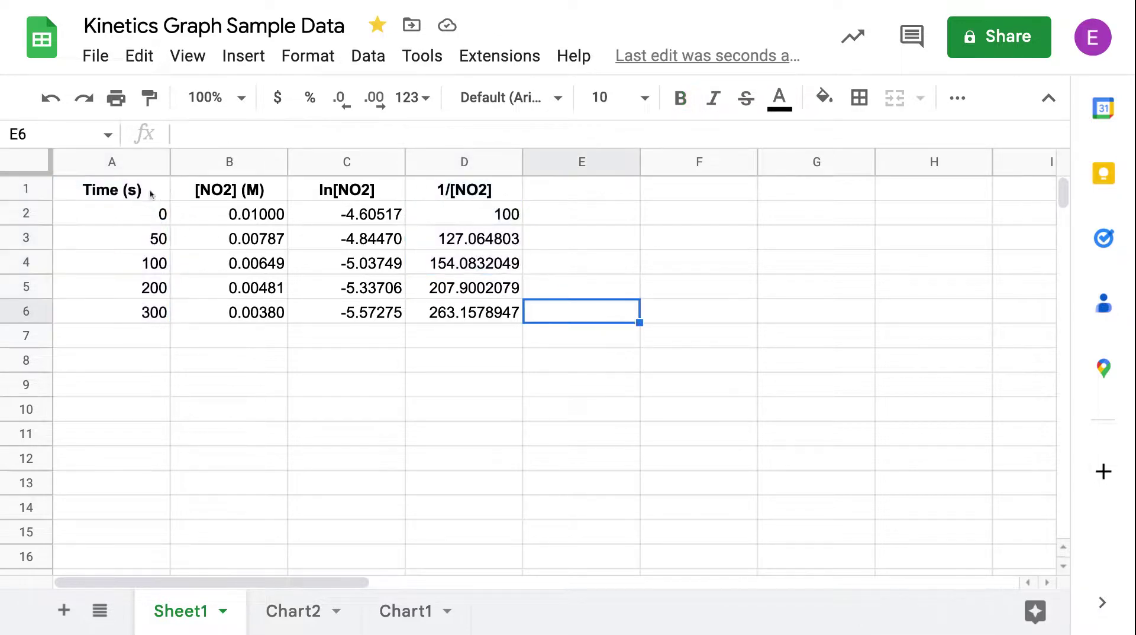
Insert a chart from the Time (s) data in A1:A6 and the 1/[NO2] data in D1:D6.
{"action": "left_click_drag", "start_coordinate": [151, 193], "coordinate": [155, 315]}
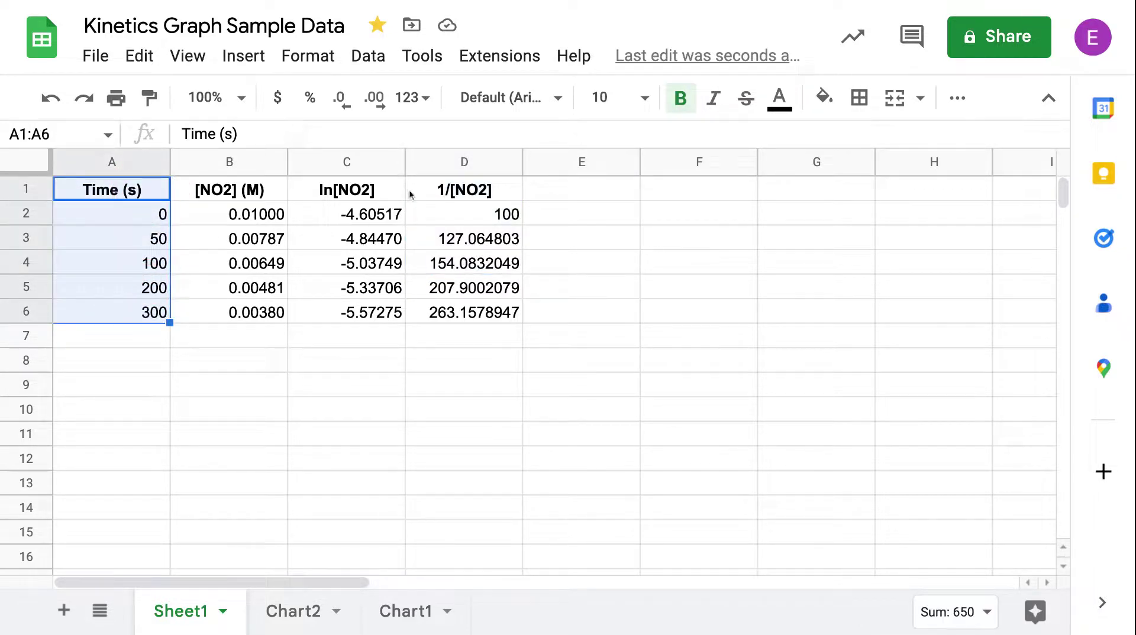
{"action": "left_click_drag", "start_coordinate": [434, 189], "coordinate": [451, 324]}
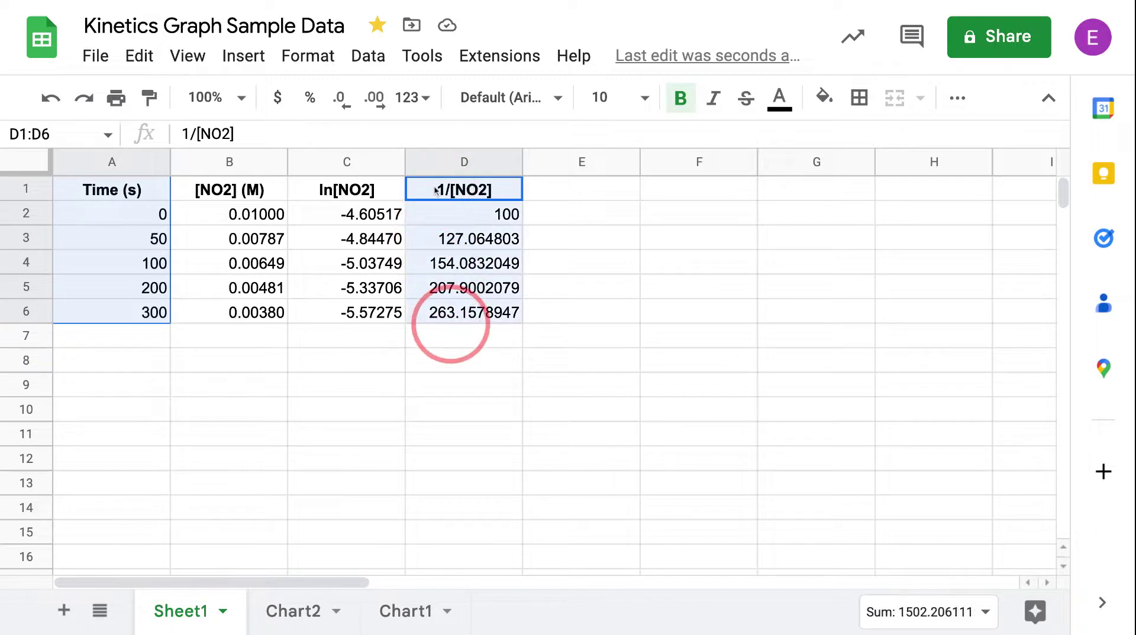
{"action": "left_click", "coordinate": [243, 56]}
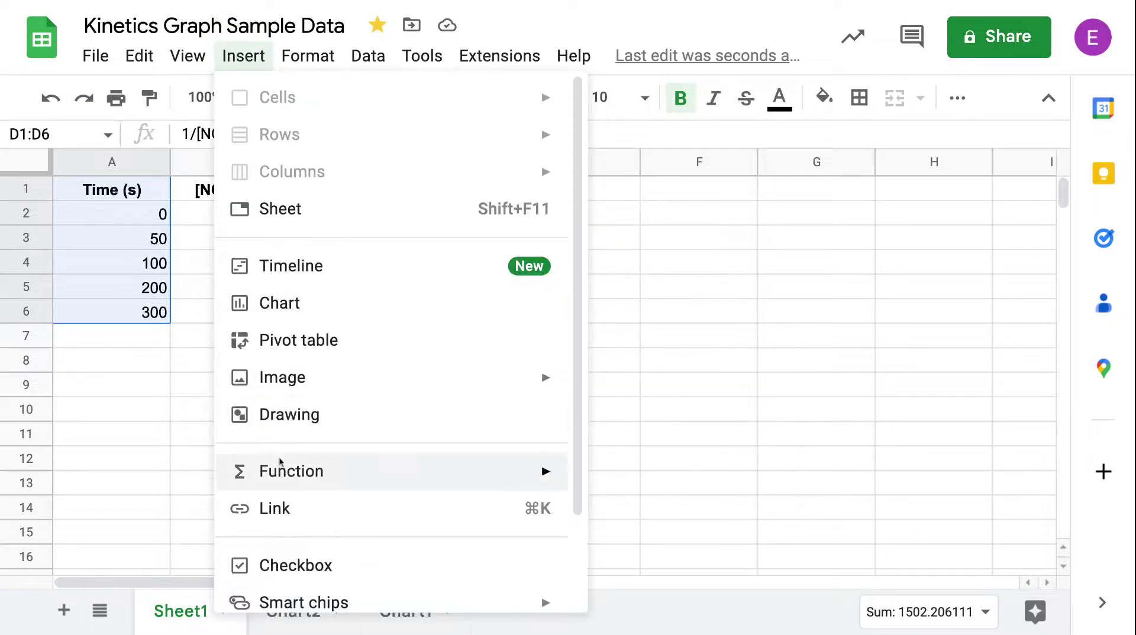
{"action": "left_click", "coordinate": [323, 316]}
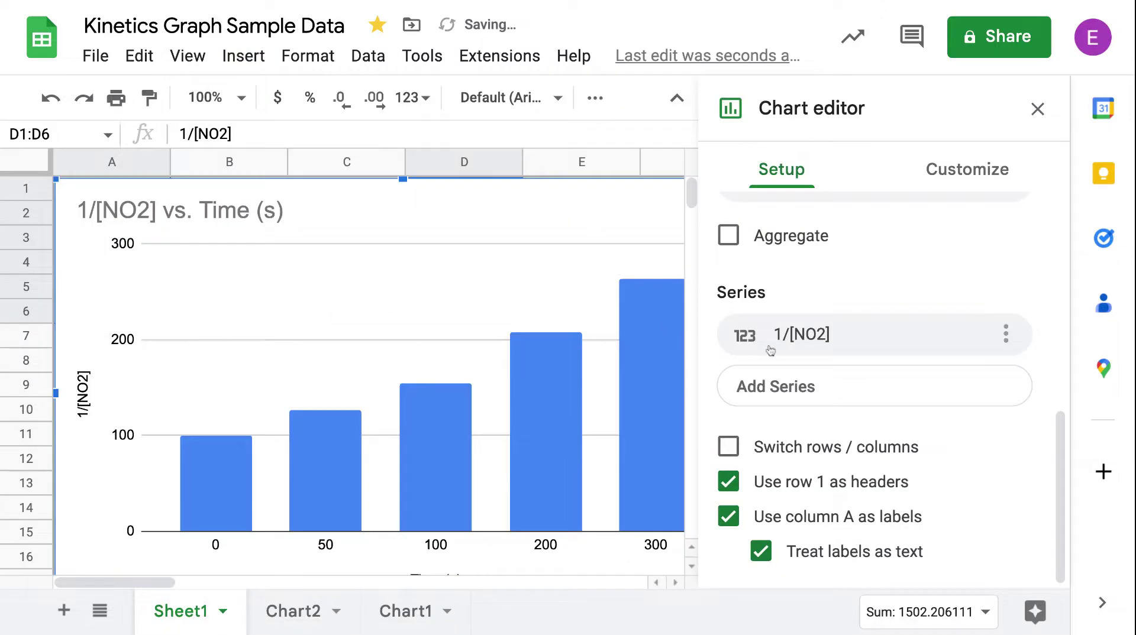
Change the 1/[NO2] vs. Time (s) column chart to a scatter chart.
{"action": "scroll", "coordinate": [864, 281], "scroll_direction": "up", "scroll_amount": 5}
{"action": "left_click", "coordinate": [865, 280]}
{"action": "scroll", "coordinate": [830, 436], "scroll_direction": "down", "scroll_amount": 5}
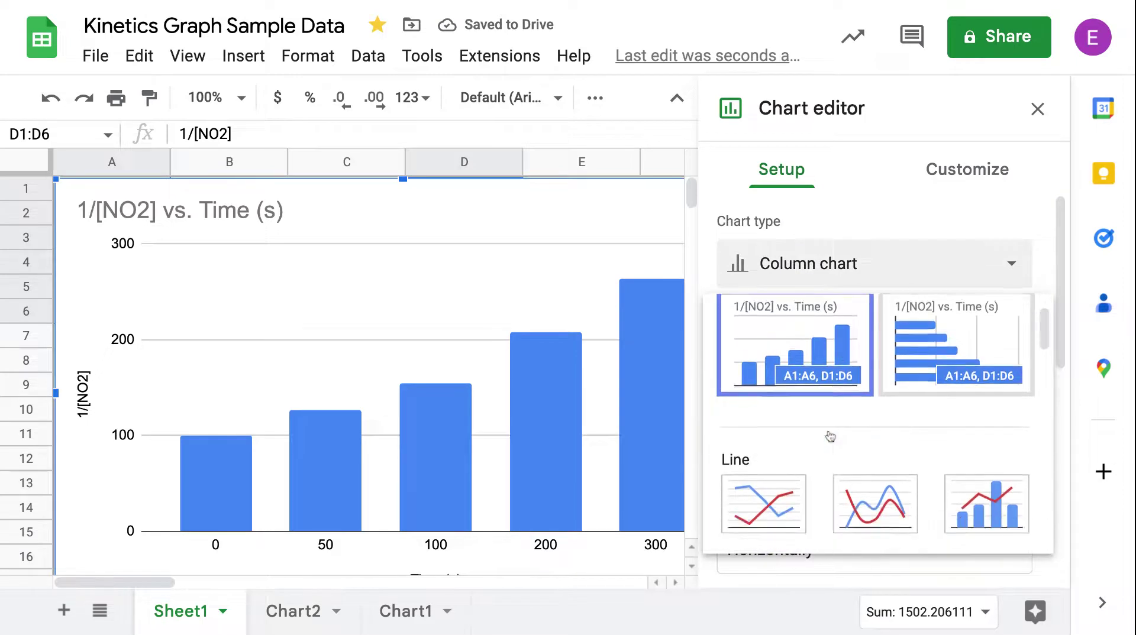
{"action": "scroll", "coordinate": [831, 437], "scroll_direction": "down", "scroll_amount": 4}
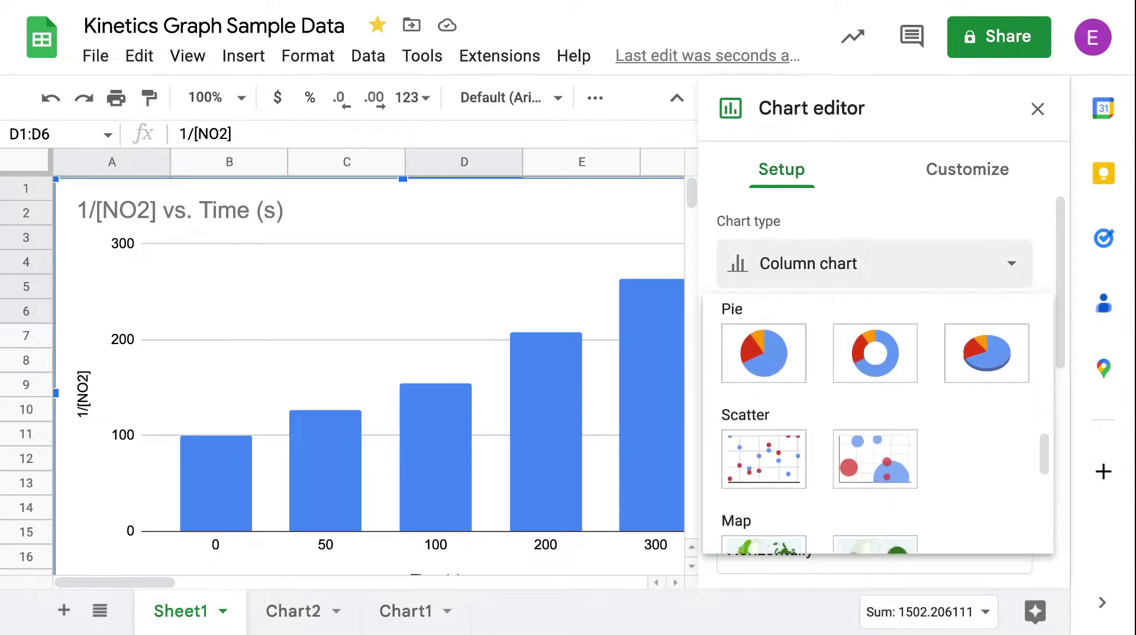
{"action": "left_click", "coordinate": [762, 466]}
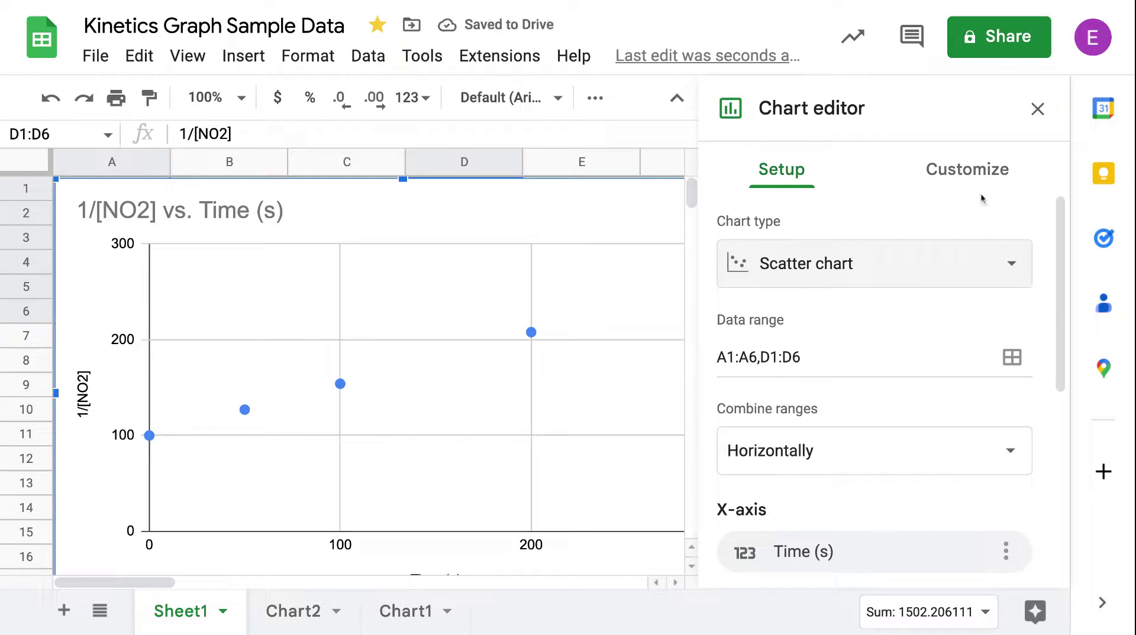
Add a linear trendline to the 1/[NO2] series and show its R² value.
{"action": "left_click", "coordinate": [983, 172]}
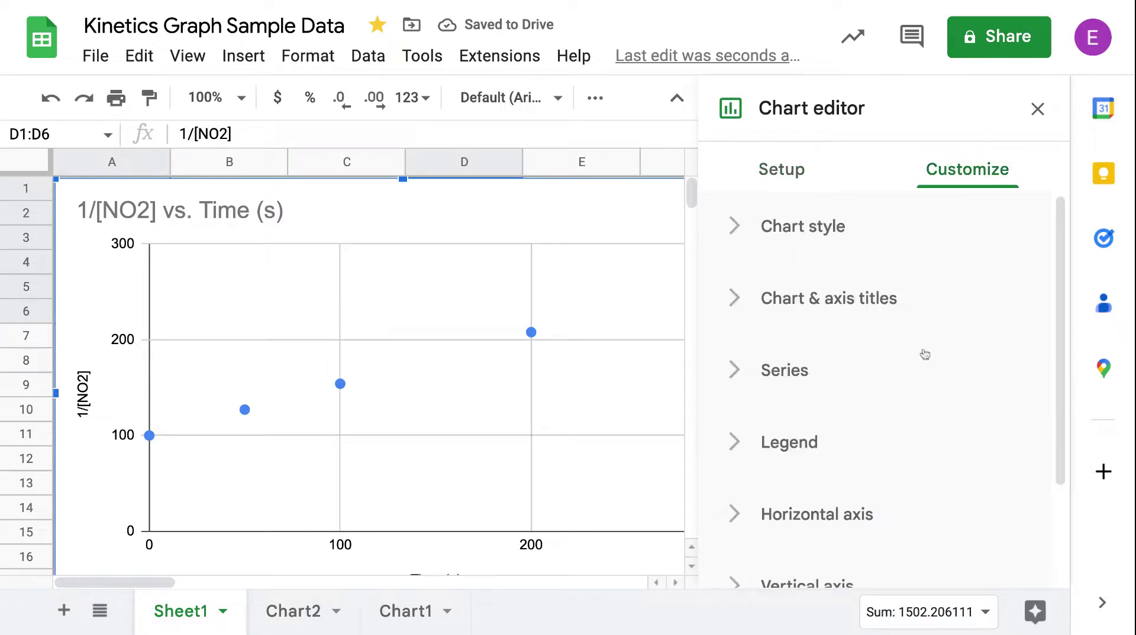
{"action": "left_click", "coordinate": [809, 371]}
{"action": "scroll", "coordinate": [810, 372], "scroll_direction": "down", "scroll_amount": 10}
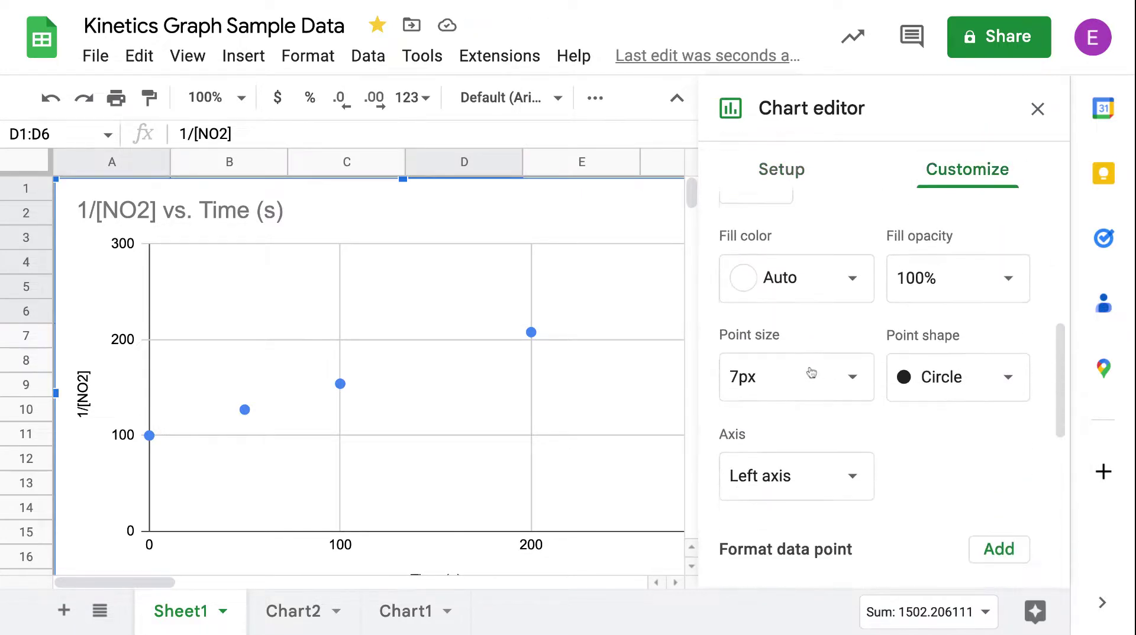
{"action": "left_click", "coordinate": [780, 248]}
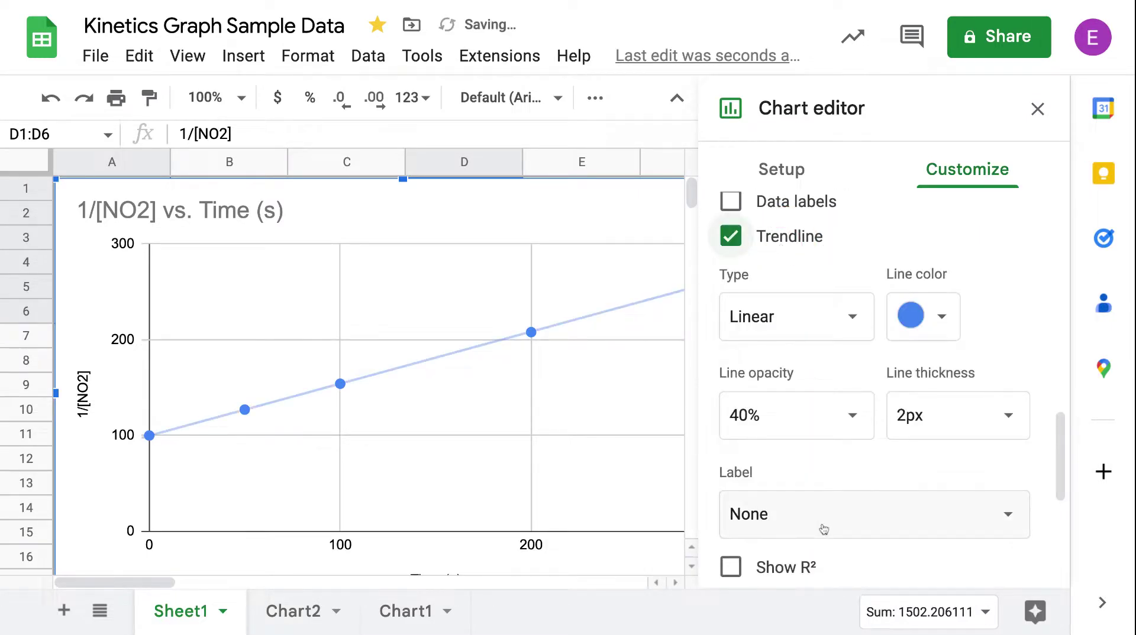
{"action": "scroll", "coordinate": [824, 530], "scroll_direction": "down", "scroll_amount": 1}
{"action": "left_click", "coordinate": [732, 520]}
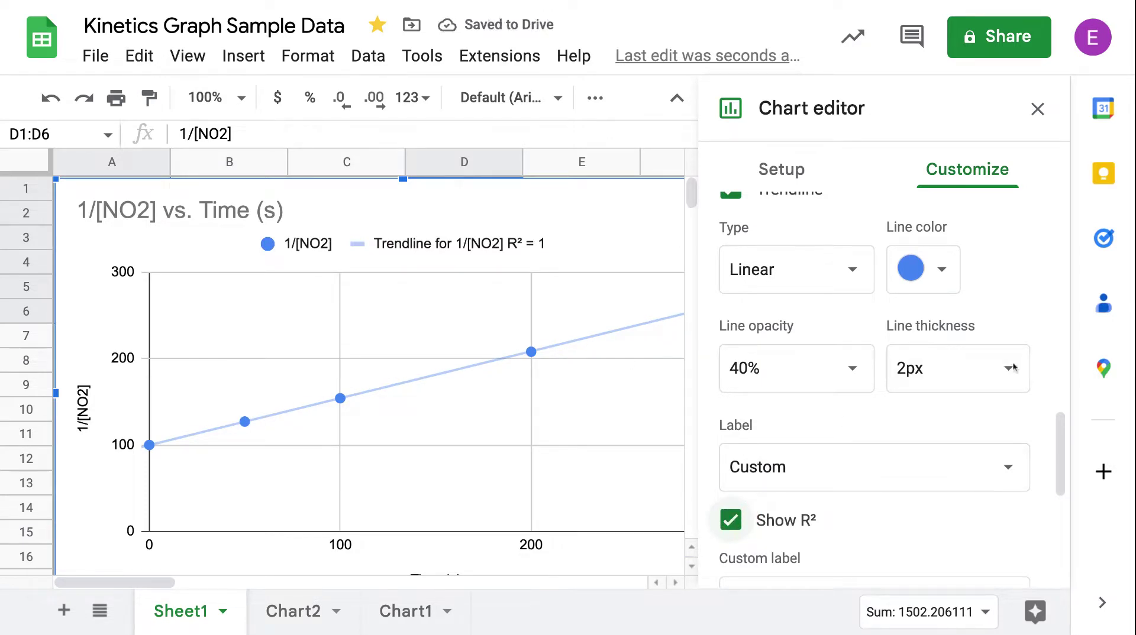
Close the chart editor and move the 1/[NO2] vs. Time (s) scatter chart to its own sheet.
{"action": "left_click", "coordinate": [1038, 109]}
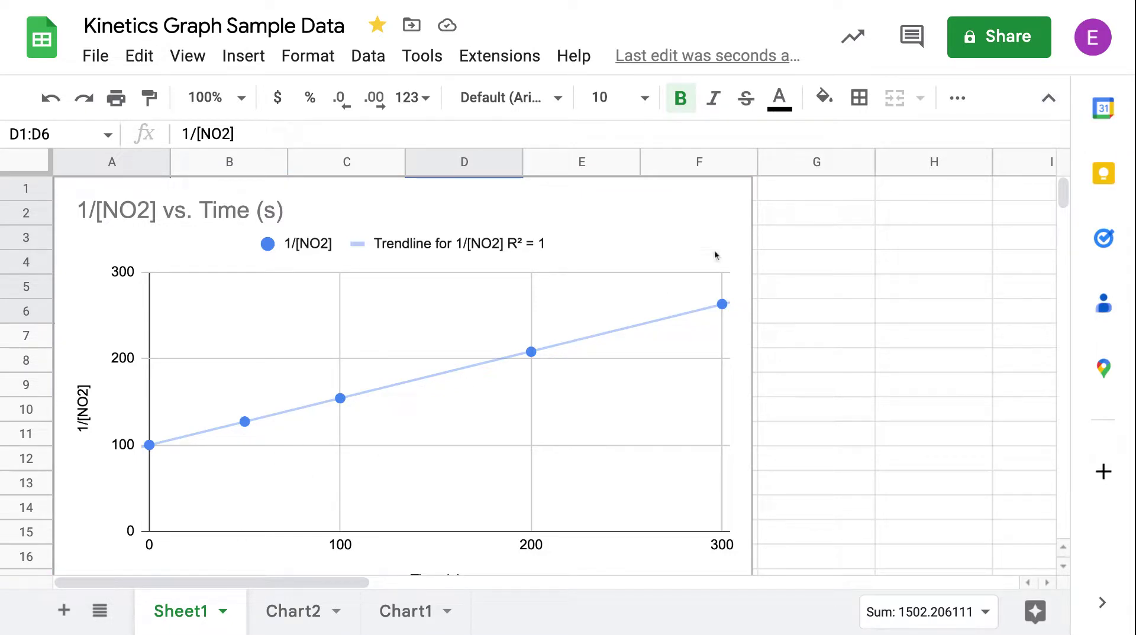
{"action": "left_click", "coordinate": [720, 225]}
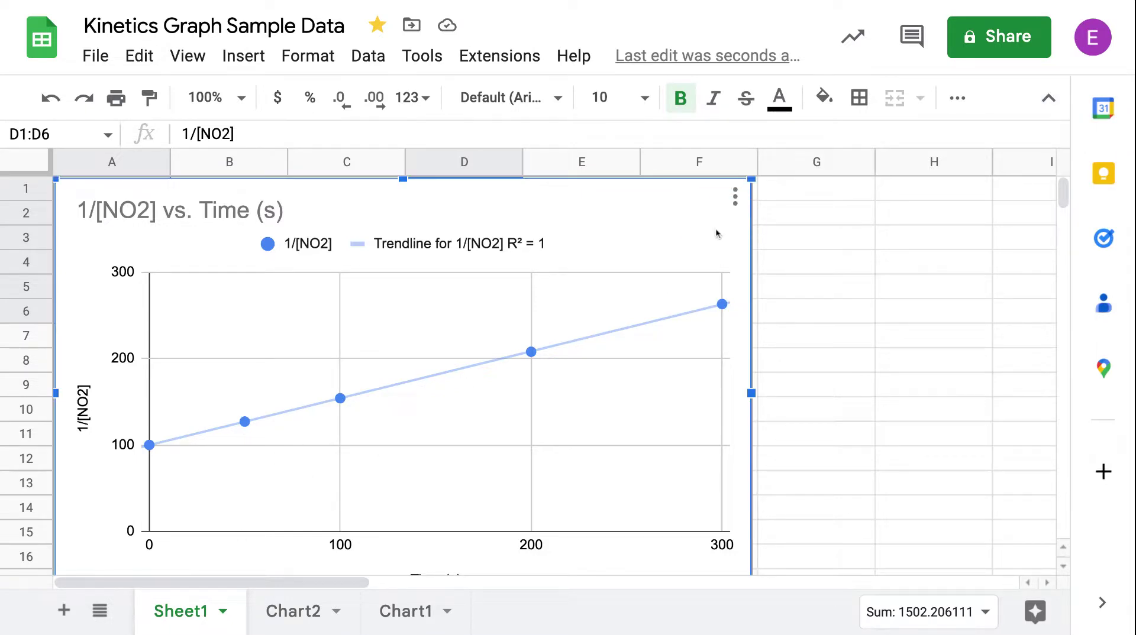
{"action": "left_click", "coordinate": [735, 196]}
{"action": "left_click", "coordinate": [795, 420]}
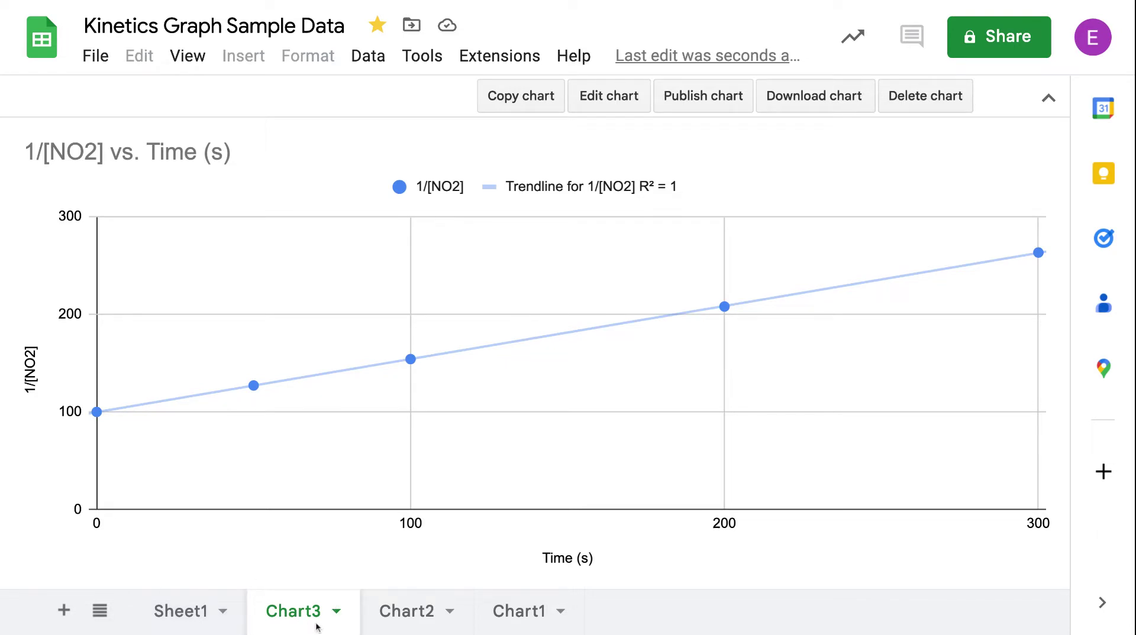
Compare the trendline fits and R² values on the Chart1, Chart2 and Chart3 sheets, ending on Chart3.
{"action": "left_click", "coordinate": [537, 620]}
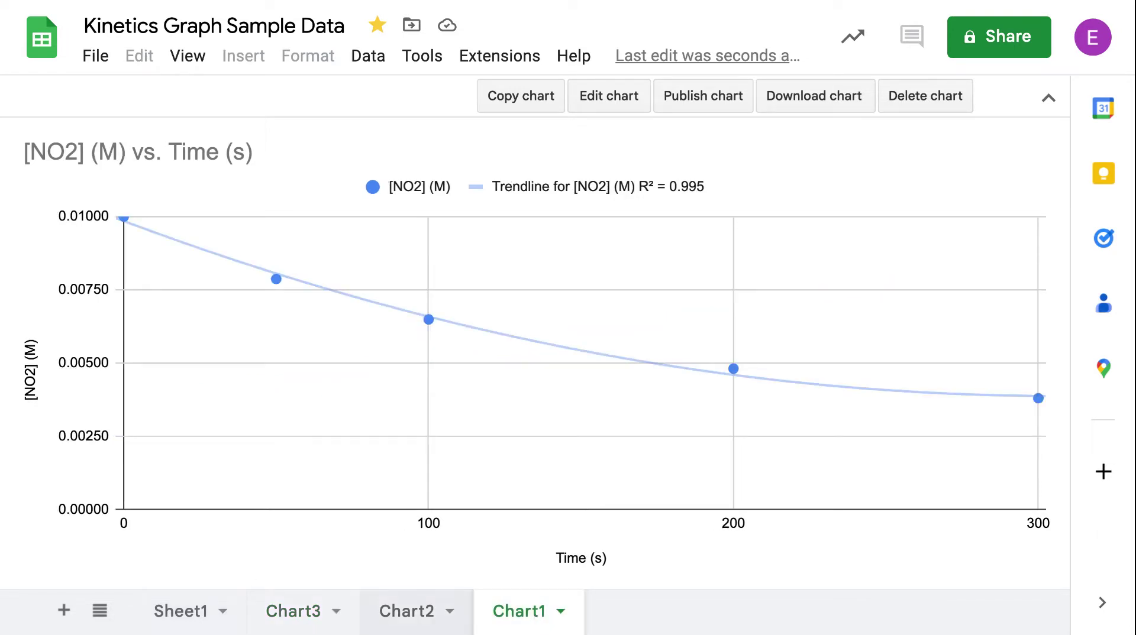
{"action": "left_click", "coordinate": [417, 619]}
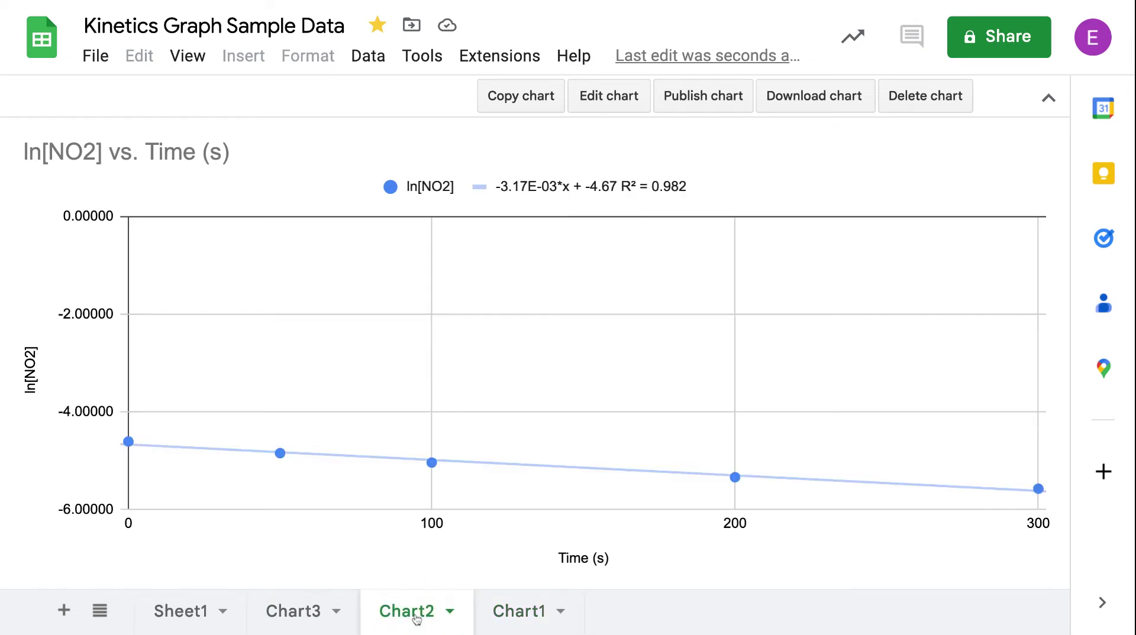
{"action": "left_click", "coordinate": [297, 613]}
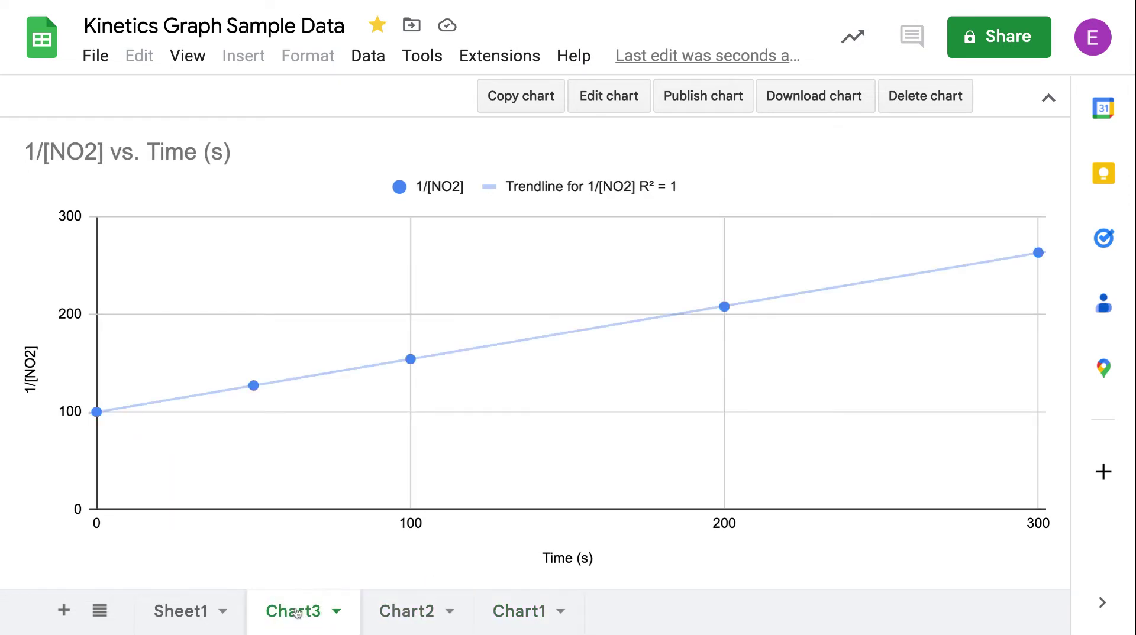